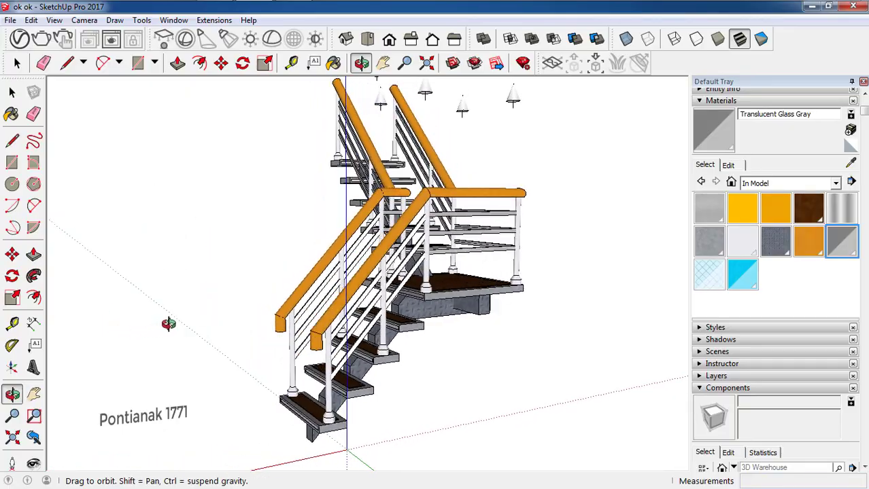
Render the finished staircase model with V-Ray
left_click(495, 62)
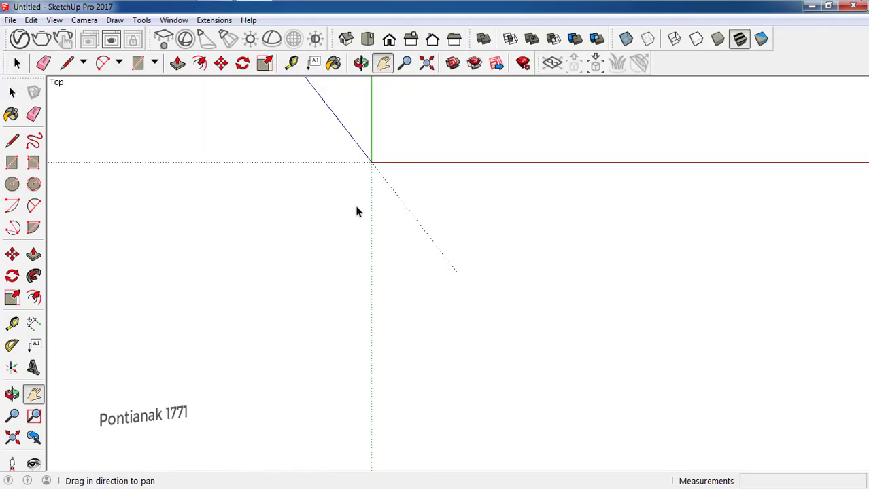
Draw a 20 × 70 cm rectangle with one corner at the model origin
key("e")
key("space")
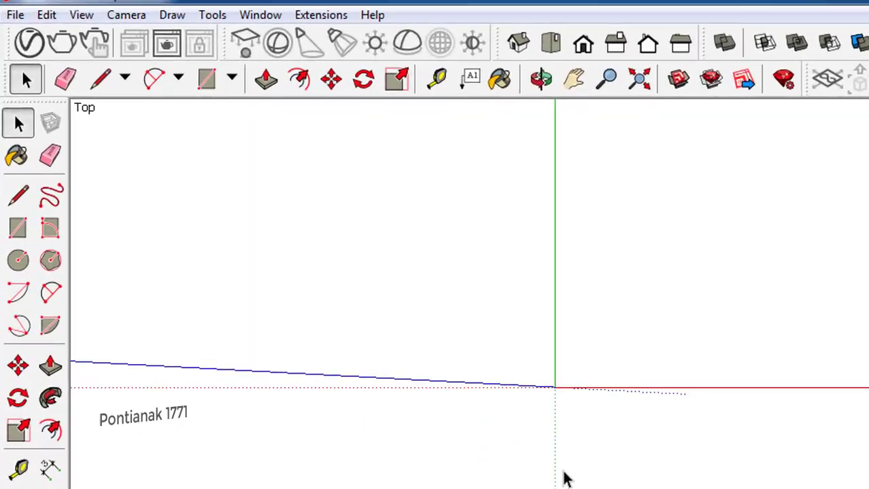
left_click(11, 162)
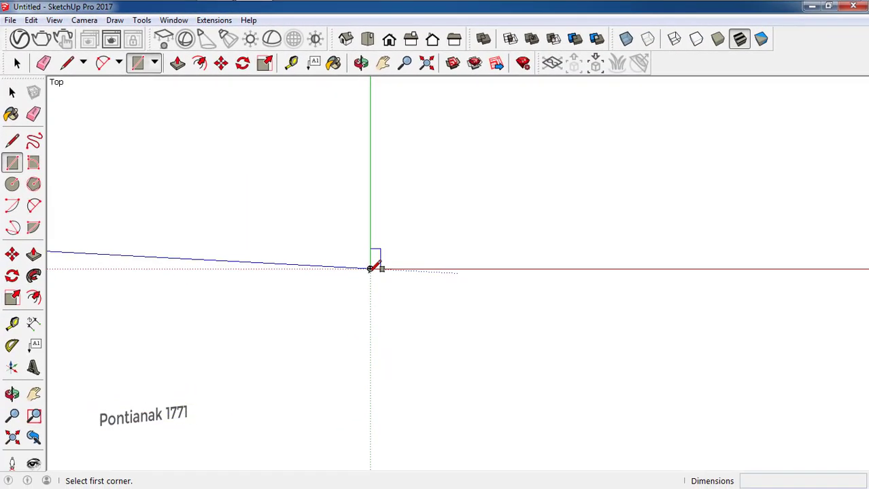
left_click(369, 269)
type("20,7")
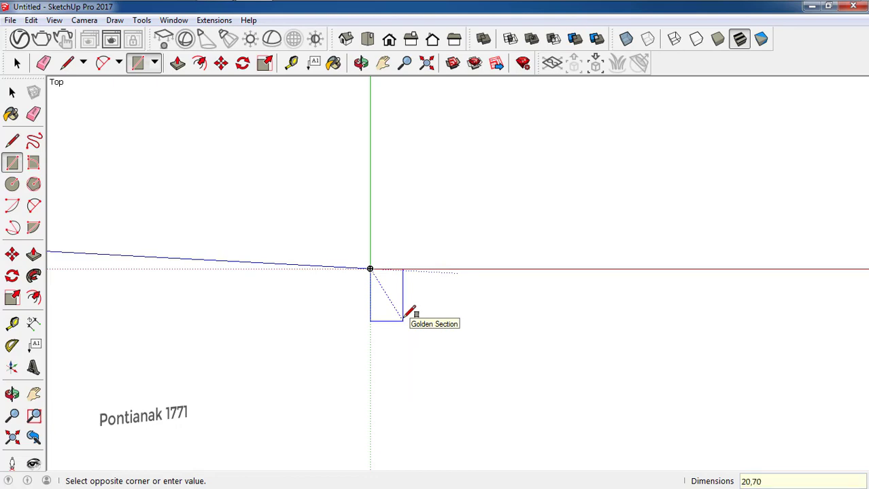
key("Return")
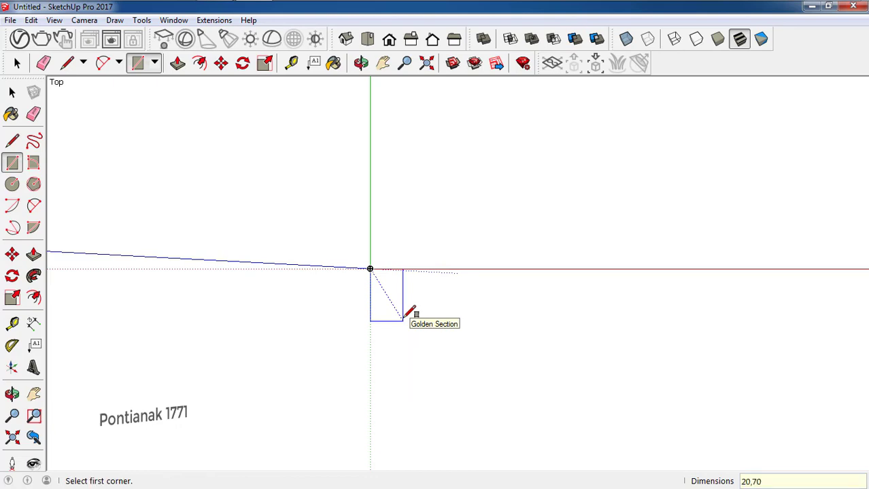
key("space")
right_click(379, 310)
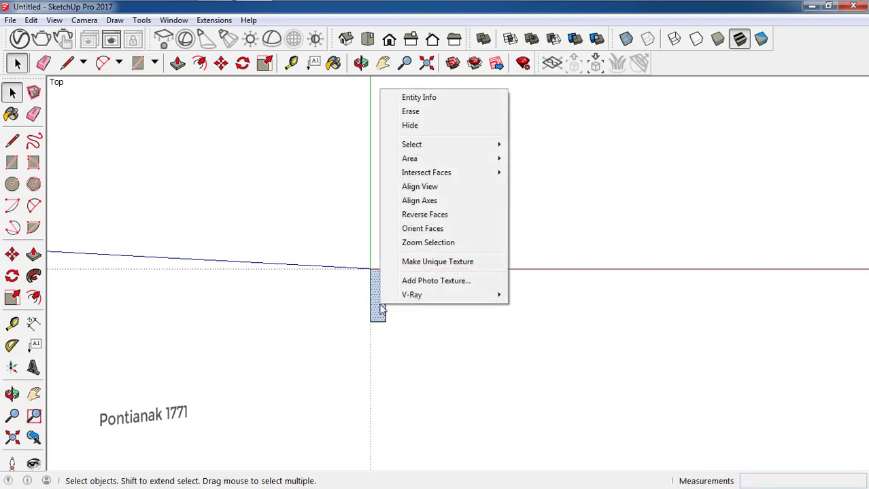
mouse_move(411, 144)
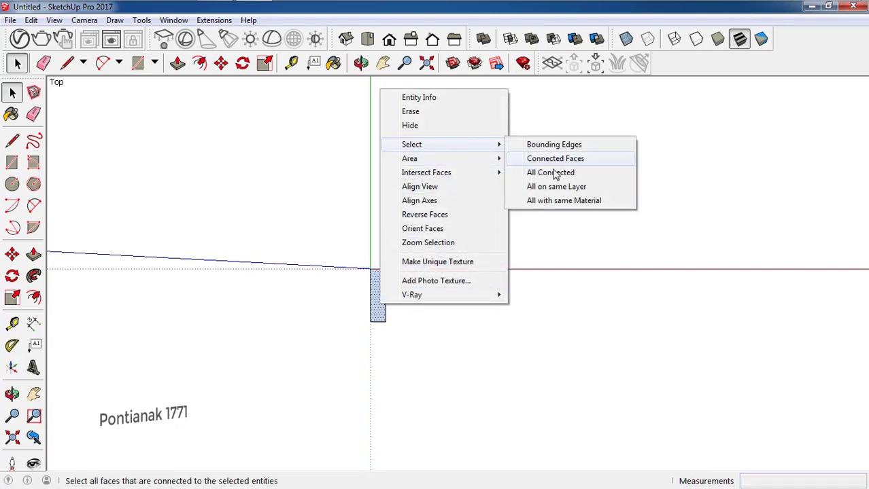
Make the rectangle a component named 'anak tangga', then orbit into perspective
left_click(550, 174)
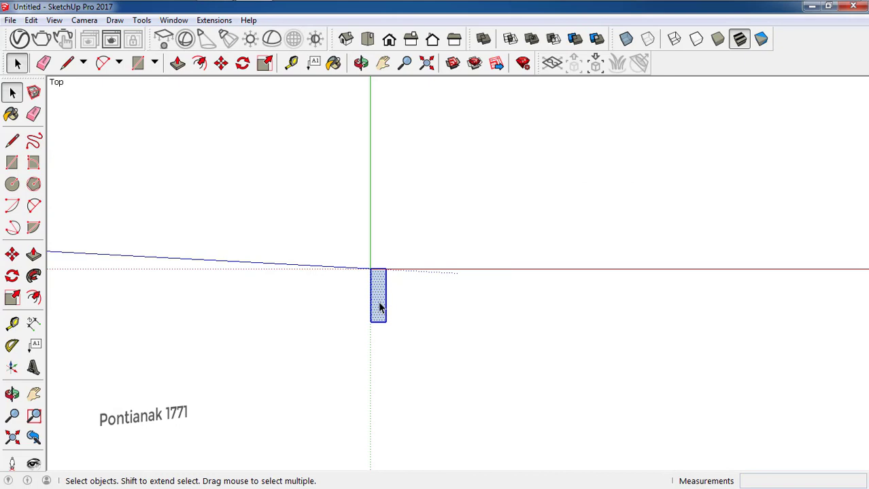
right_click(379, 303)
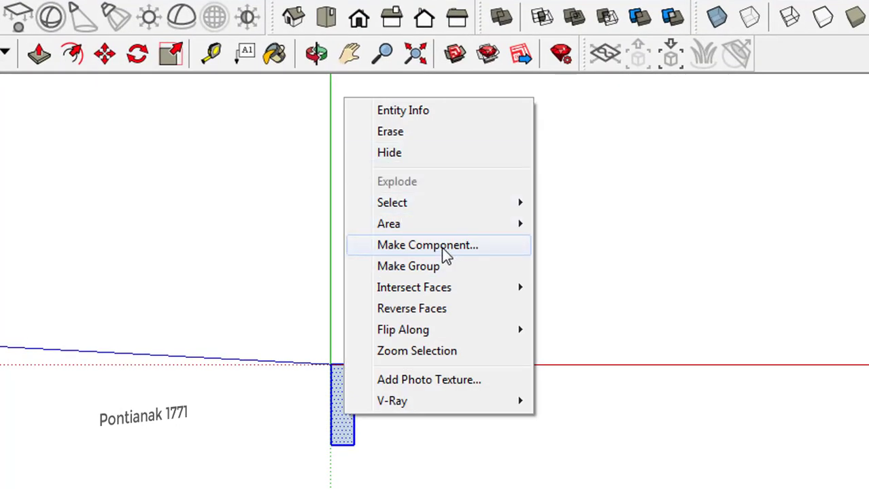
left_click(446, 249)
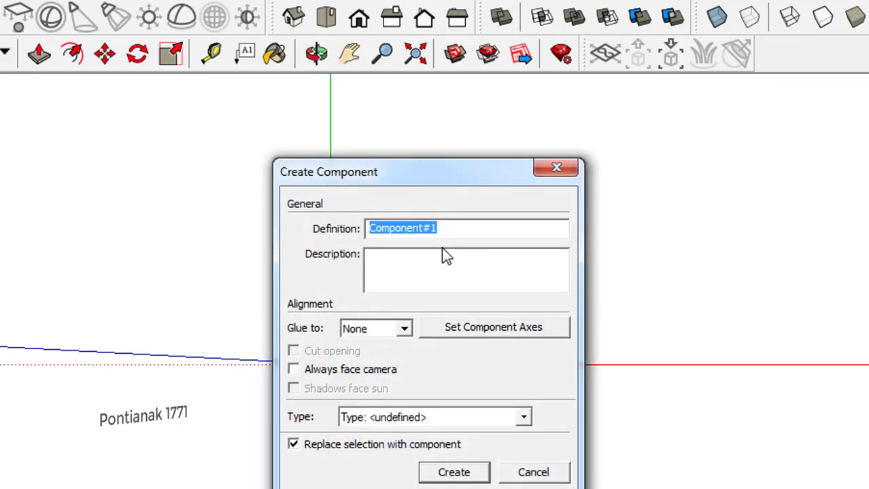
type("anak tangga")
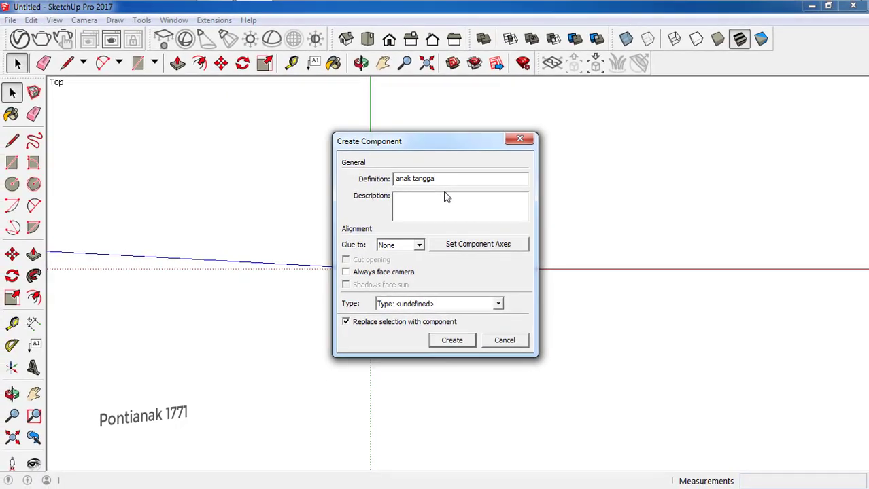
key("Return")
middle_click_drag(444, 193, 397, 291)
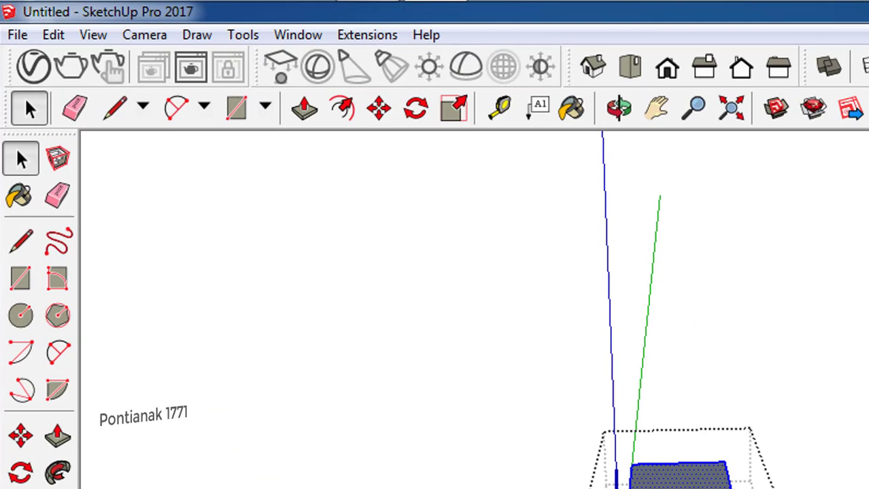
Push/Pull the 'anak tangga' face up 20 cm into a solid block
left_click(304, 111)
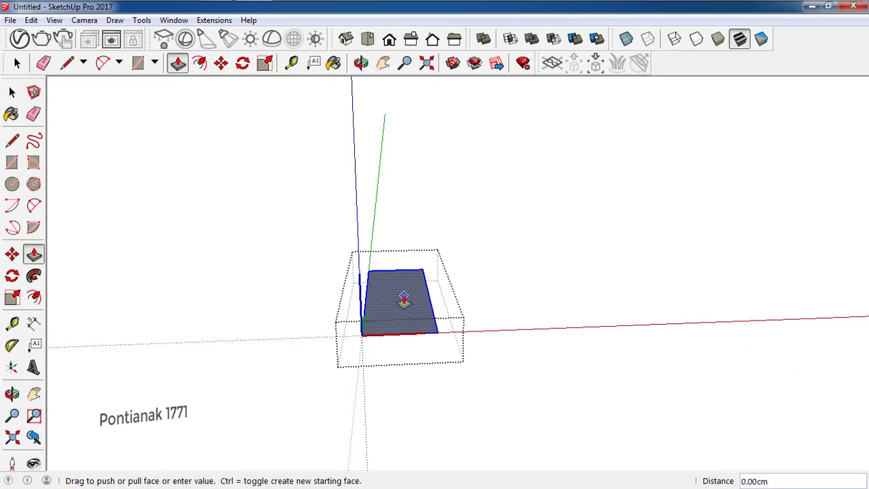
left_click_drag(403, 297, 400, 262)
type("20")
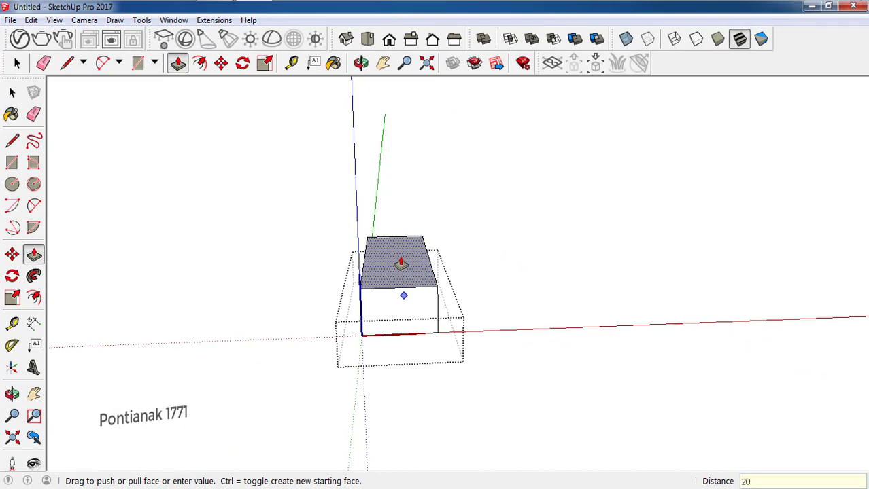
key("Return")
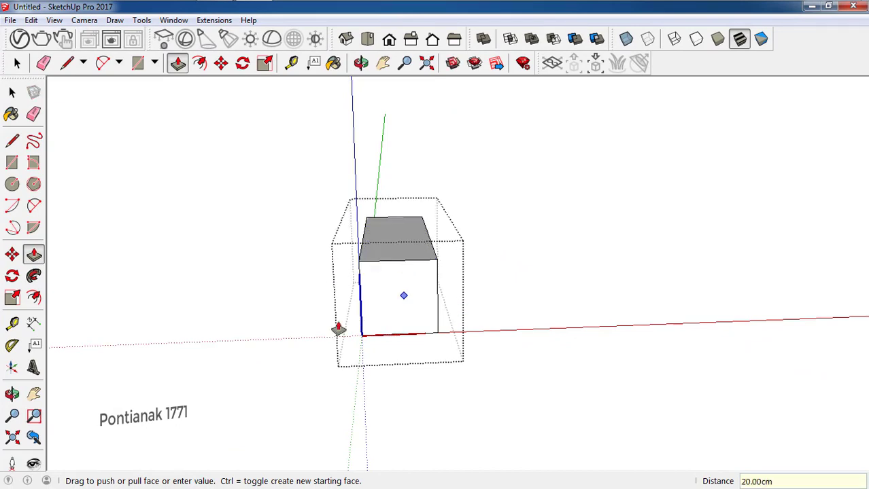
mouse_move(358, 335)
middle_mouse_down()
mouse_move(466, 312)
mouse_move(358, 353)
middle_mouse_up()
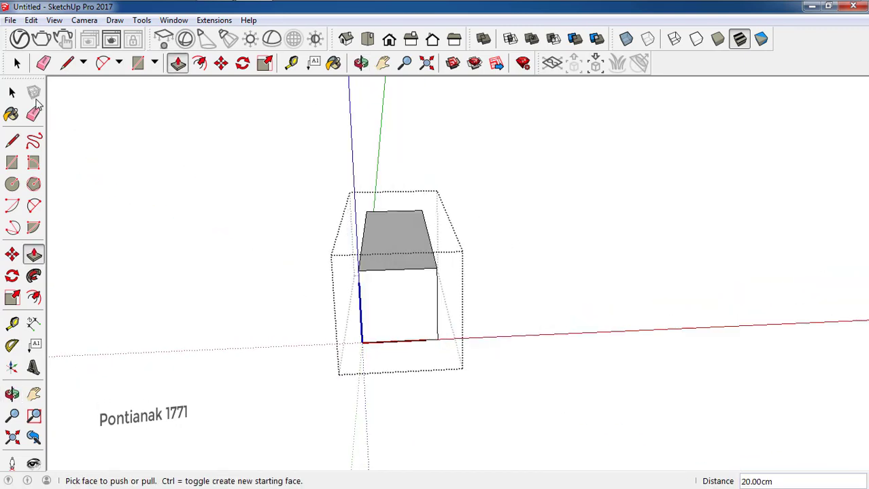
Copy the block from bottom corner to top corner and array it x4 into rising steps
left_click(13, 92)
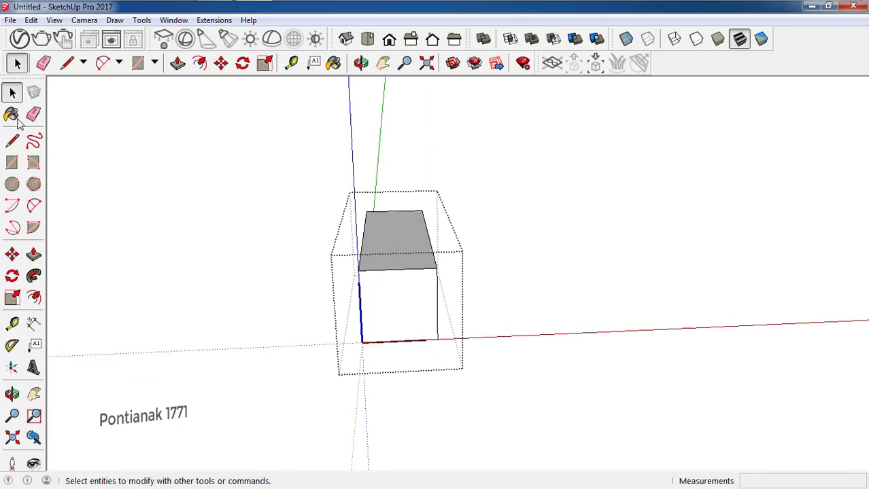
left_click(227, 291)
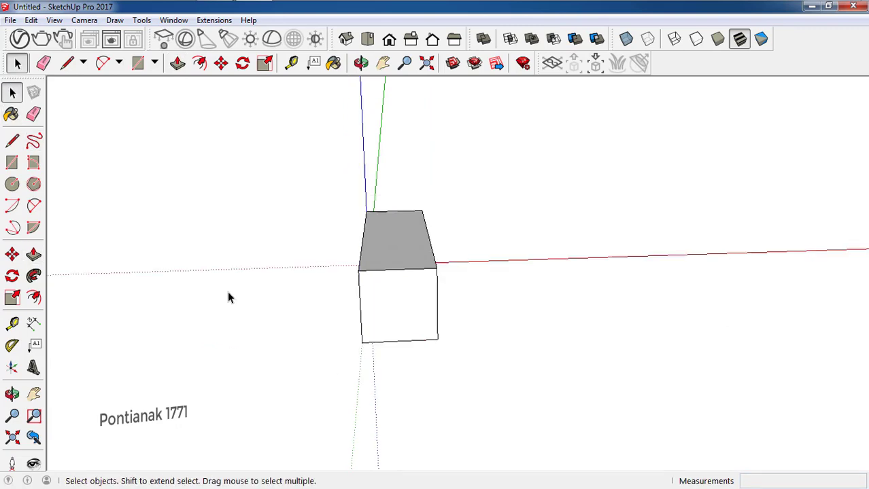
triple_click(419, 317)
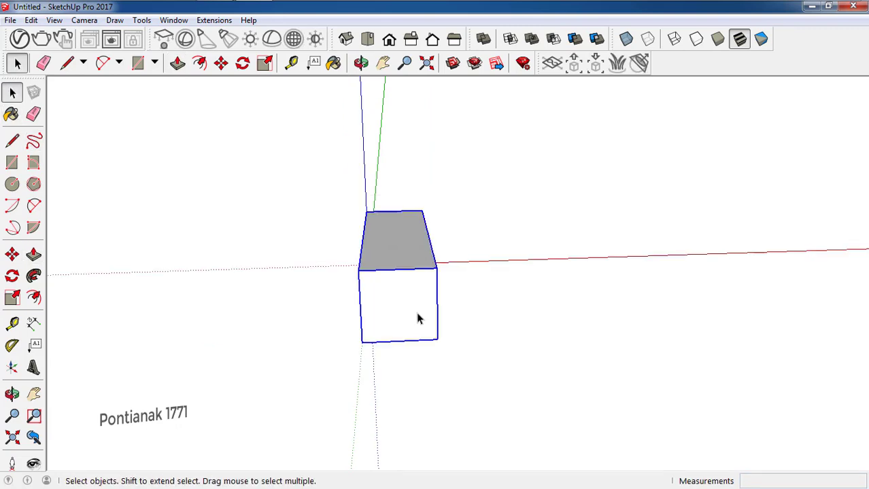
key("m")
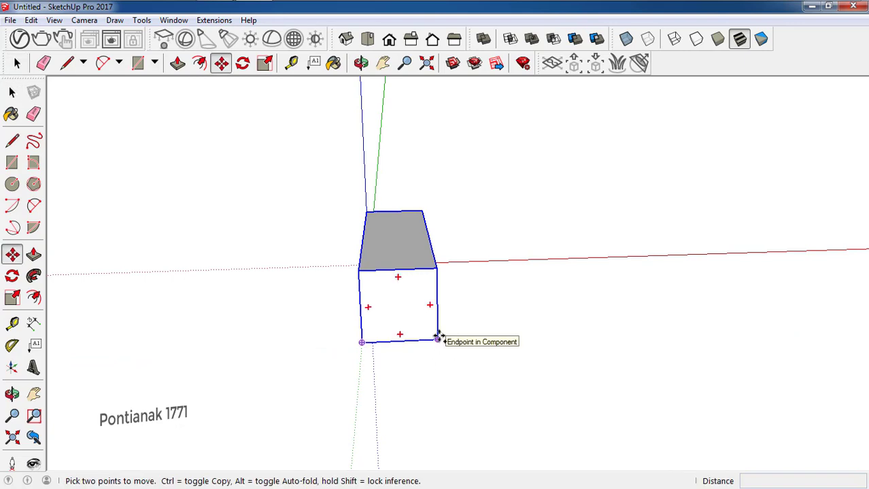
left_click(437, 338)
key("ctrl")
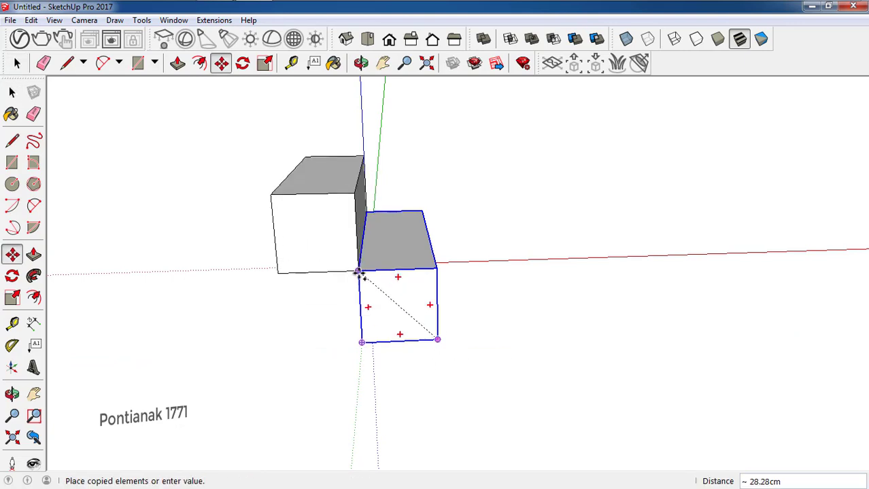
left_click(358, 272)
type("x")
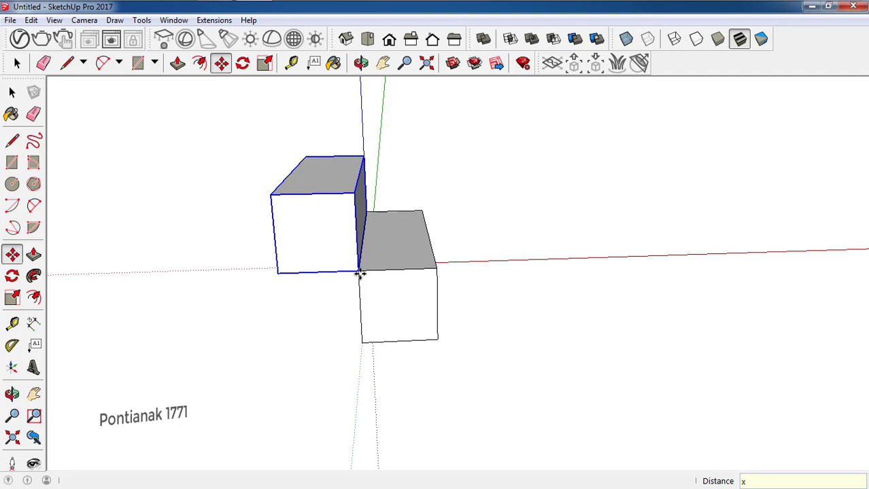
type("4")
key("Return")
scroll(350, 281, "down", 5)
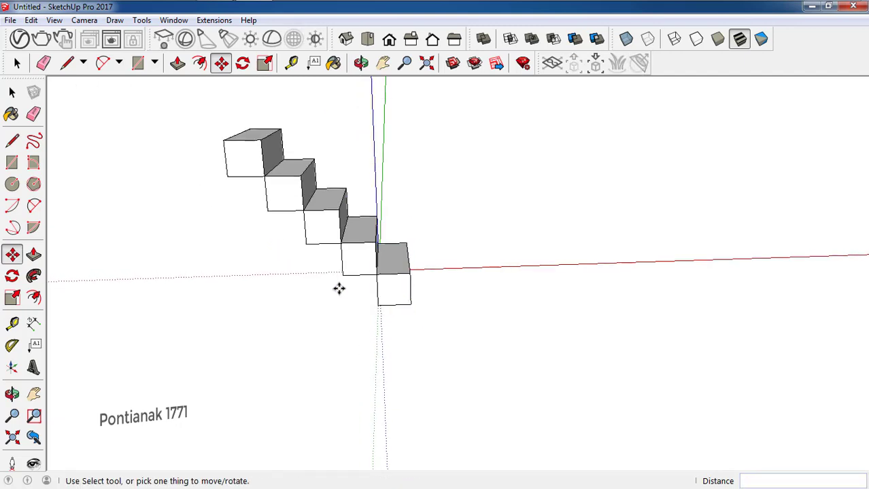
mouse_move(339, 287)
middle_mouse_down()
mouse_move(556, 324)
mouse_move(442, 373)
mouse_move(458, 298)
middle_mouse_up()
scroll(349, 316, "down", 5)
type("x4")
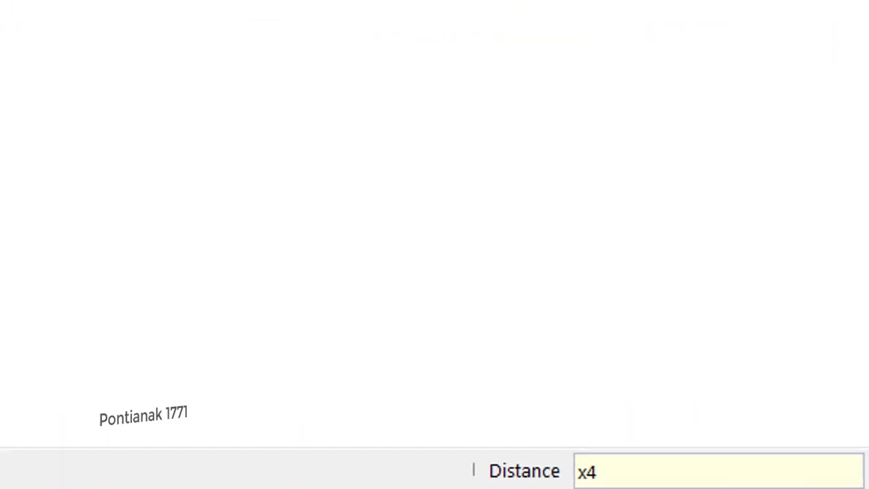
key("Return")
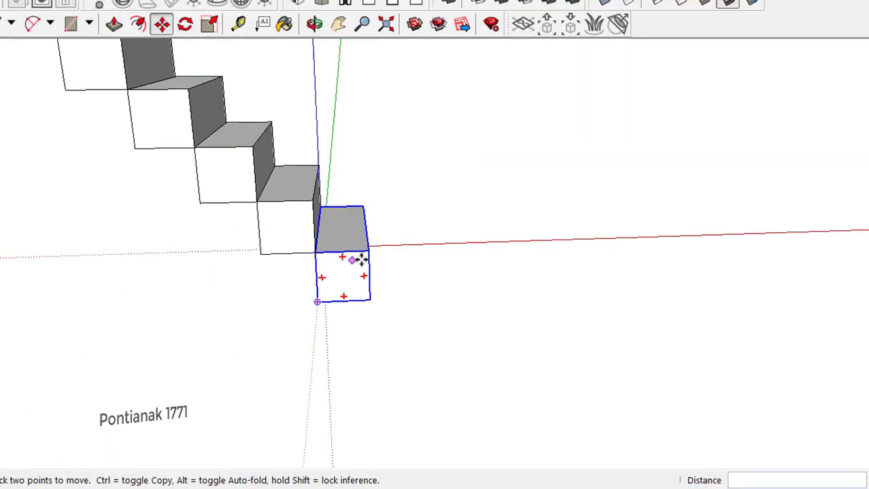
mouse_move(338, 277)
middle_mouse_down()
mouse_move(587, 330)
mouse_move(440, 374)
middle_mouse_up()
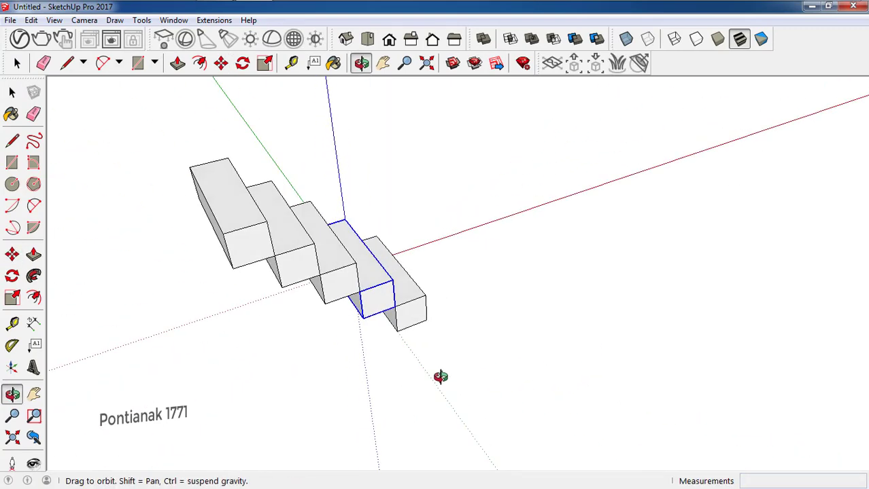
scroll(461, 292, "down", 3)
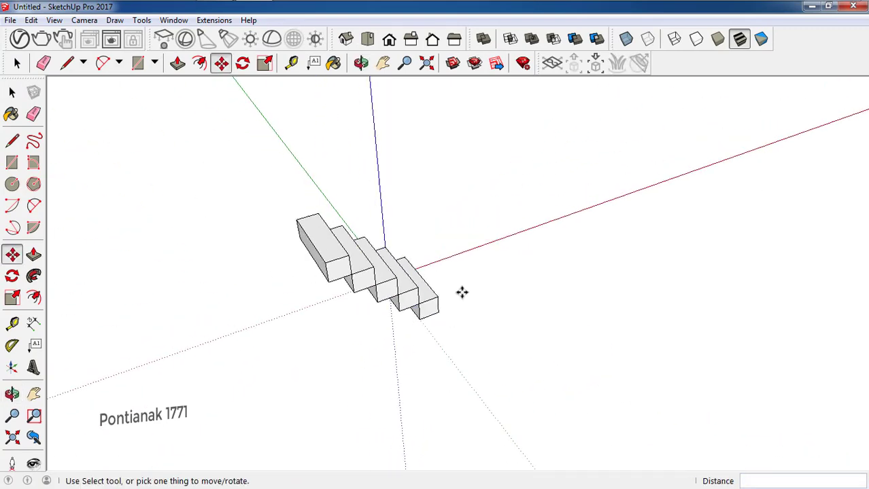
mouse_move(461, 292)
middle_mouse_down()
mouse_move(351, 351)
mouse_move(337, 285)
mouse_move(582, 331)
mouse_move(564, 351)
mouse_move(441, 375)
mouse_move(439, 350)
mouse_move(461, 295)
middle_mouse_up()
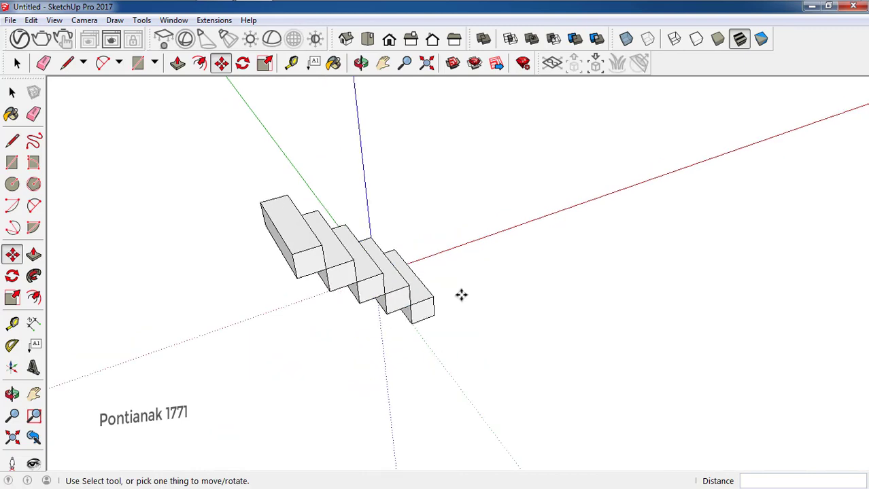
scroll(461, 291, "down", 3)
middle_click_drag(350, 325, 402, 381)
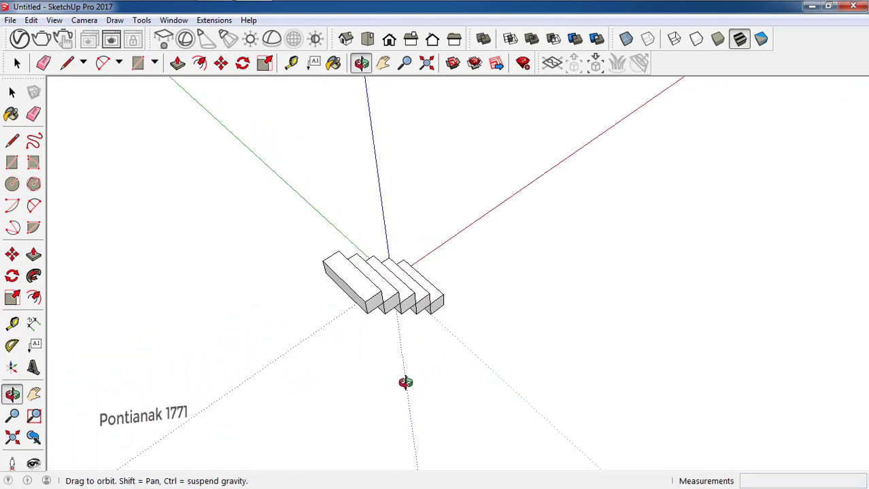
scroll(371, 337, "up", 2)
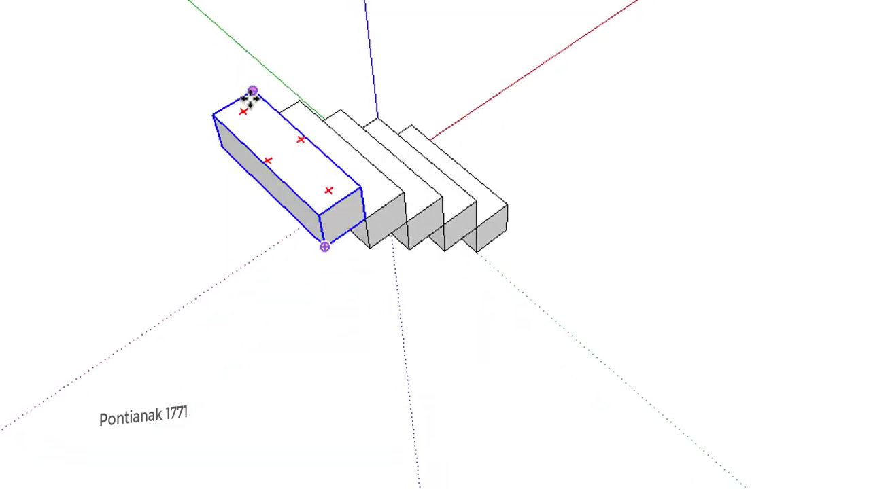
Copy one step out in front of the flight
left_click(345, 195, "ctrl")
left_click(359, 189)
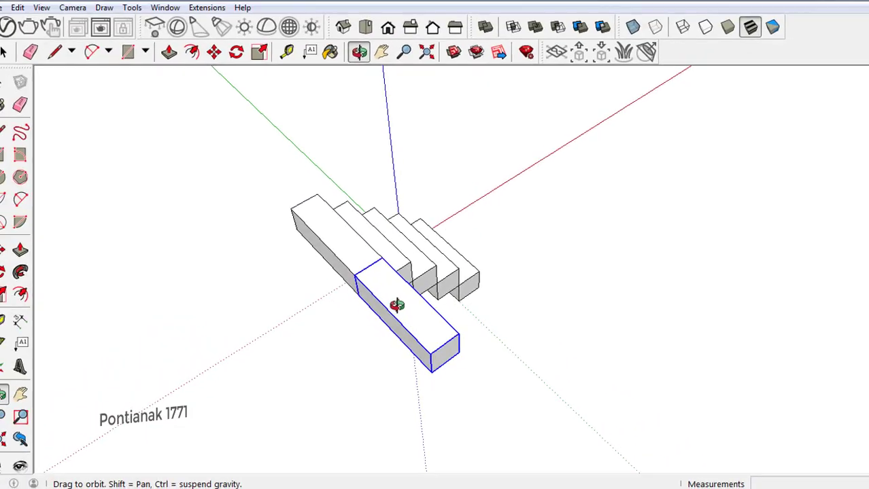
left_click(397, 306)
key("Escape")
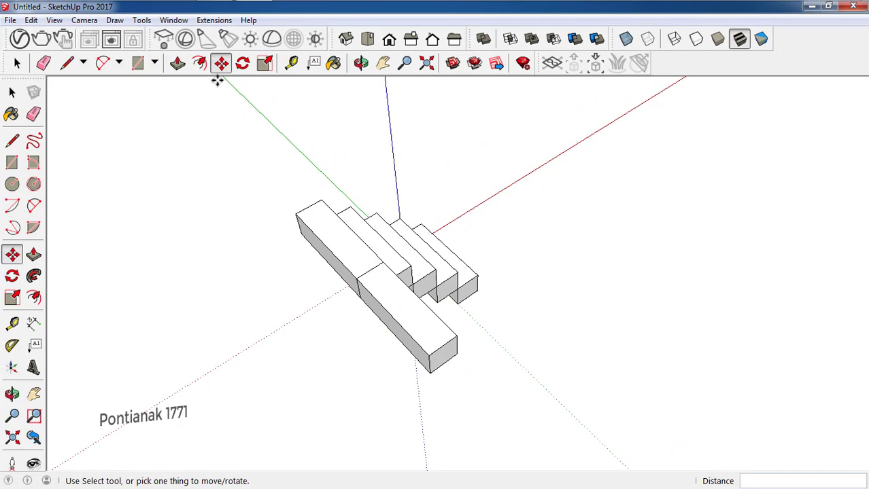
Rotate the copied step 90° about its corner
left_click(242, 64)
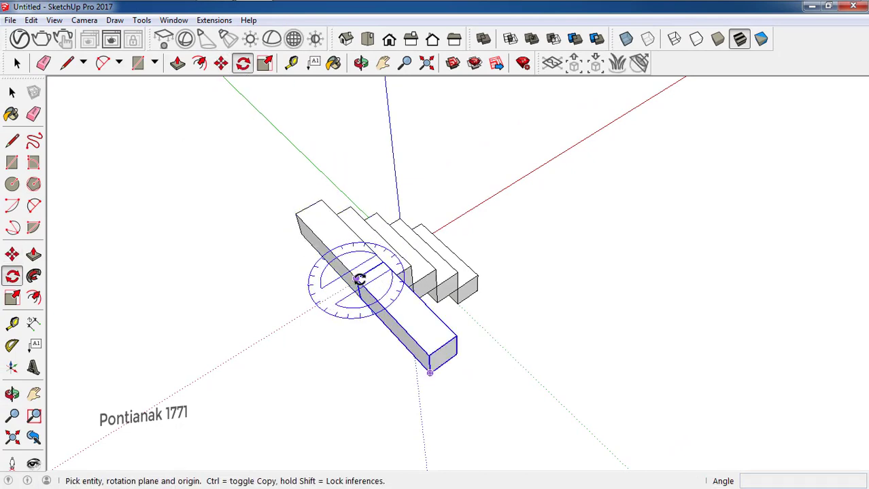
left_click(359, 278)
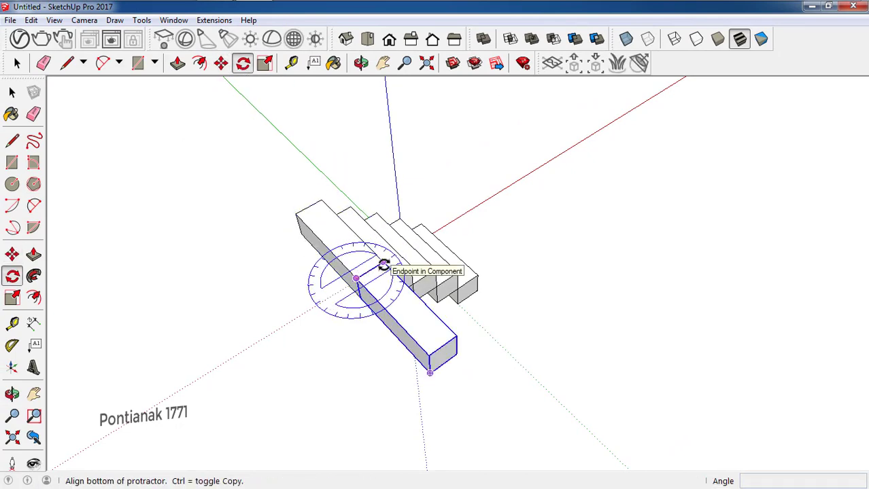
left_click(384, 266)
type("90")
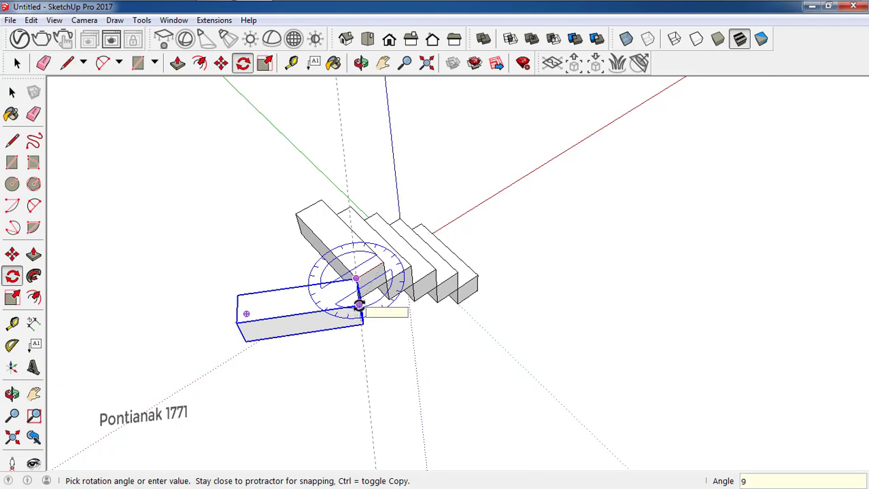
key("Return")
left_click(11, 92)
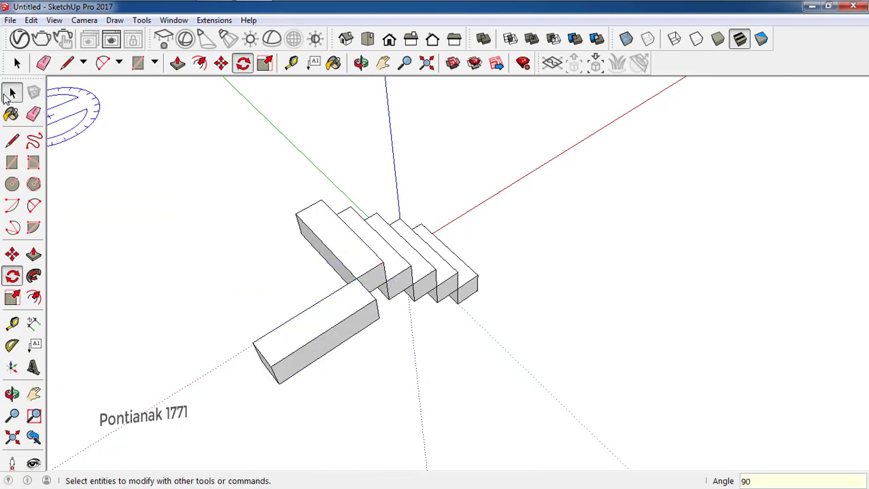
mouse_move(364, 324)
middle_mouse_down()
mouse_move(654, 228)
mouse_move(573, 248)
mouse_move(520, 281)
middle_mouse_up()
Copy the turned step one step diagonally and array it x5
left_click(422, 395)
key("m")
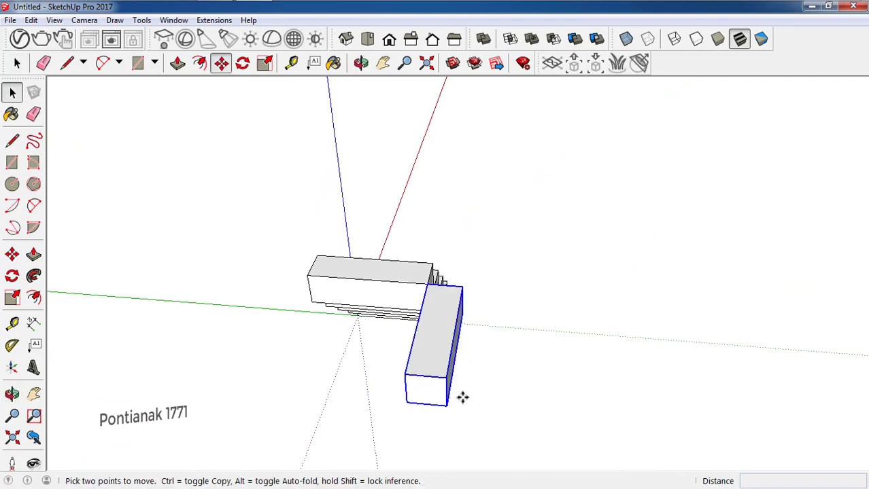
key("ctrl")
left_click(407, 406)
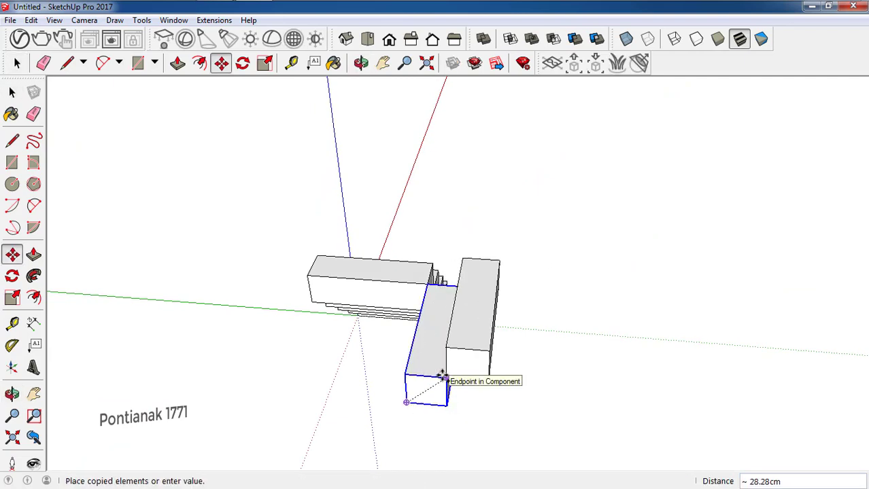
left_click(442, 378)
type("x5")
key("Return")
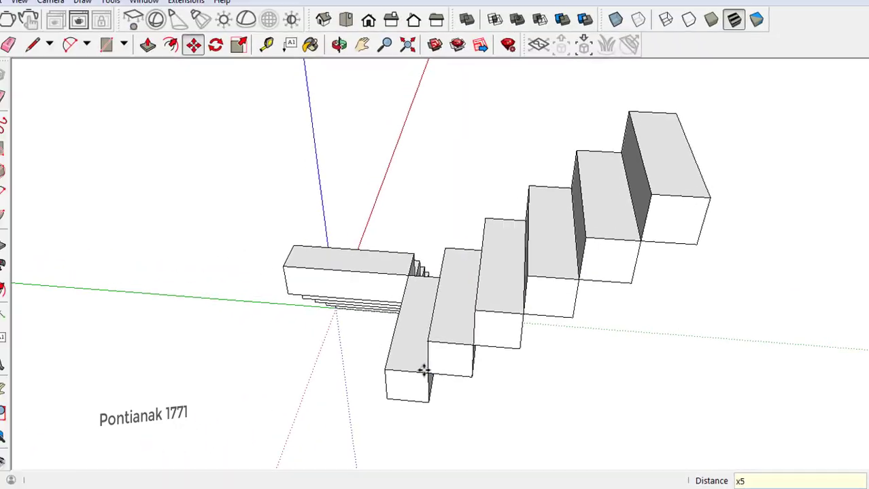
Orbit and zoom around the L-shaped staircase to inspect the new flight
mouse_move(430, 369)
middle_mouse_down()
mouse_move(836, 207)
mouse_move(681, 229)
middle_mouse_up()
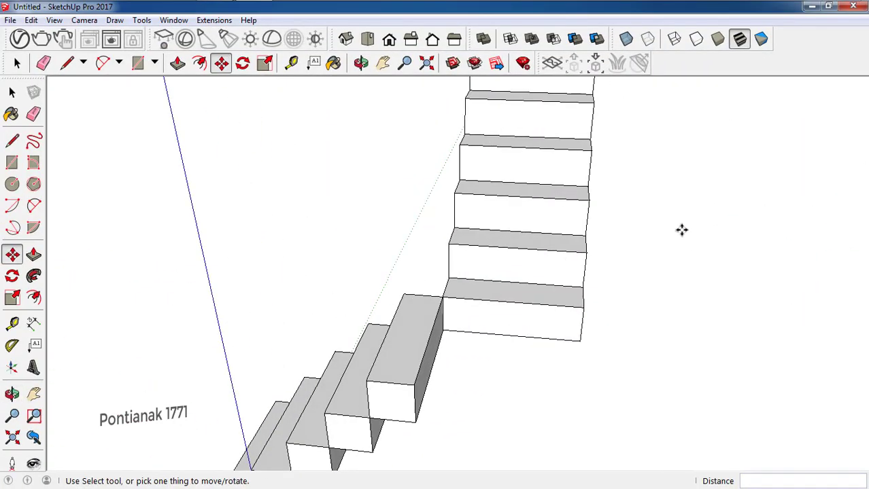
scroll(542, 305, "down", 3)
mouse_move(542, 304)
middle_mouse_down()
mouse_move(783, 248)
mouse_move(403, 372)
mouse_move(241, 325)
middle_mouse_up()
scroll(426, 381, "down", 2)
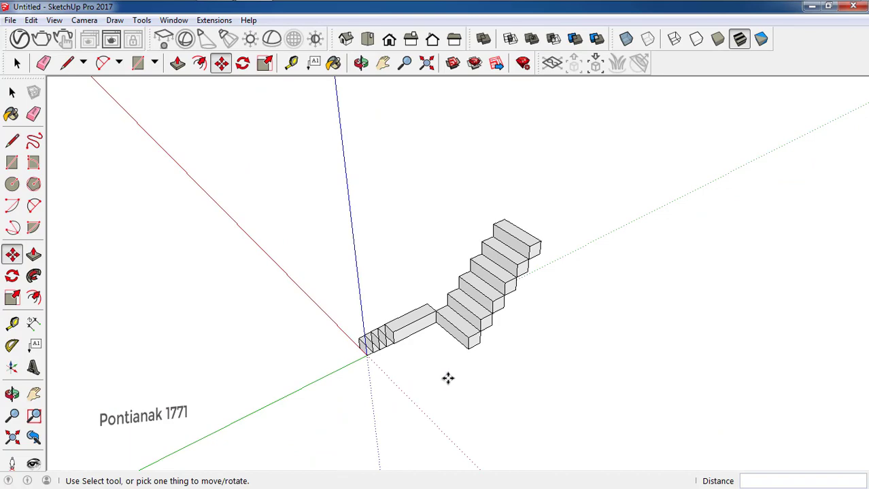
middle_click_drag(459, 359, 382, 351)
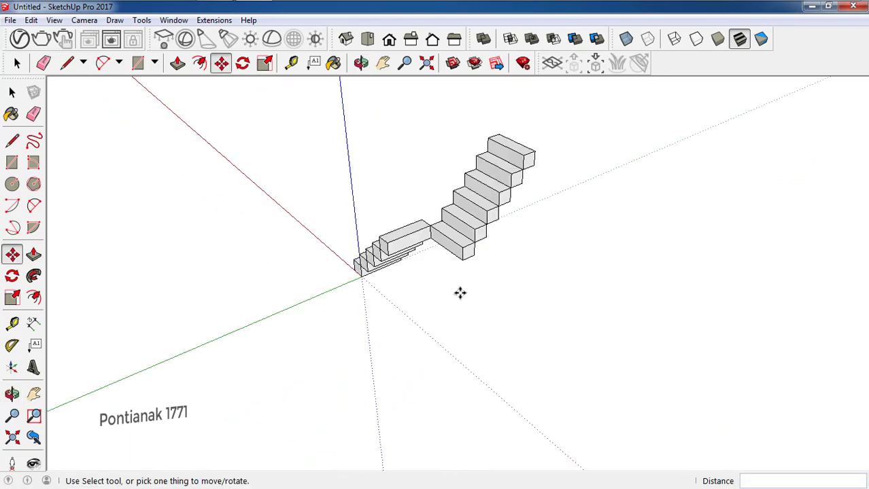
mouse_move(459, 293)
middle_mouse_down()
mouse_move(358, 368)
mouse_move(409, 256)
middle_mouse_up()
scroll(441, 303, "up", 3)
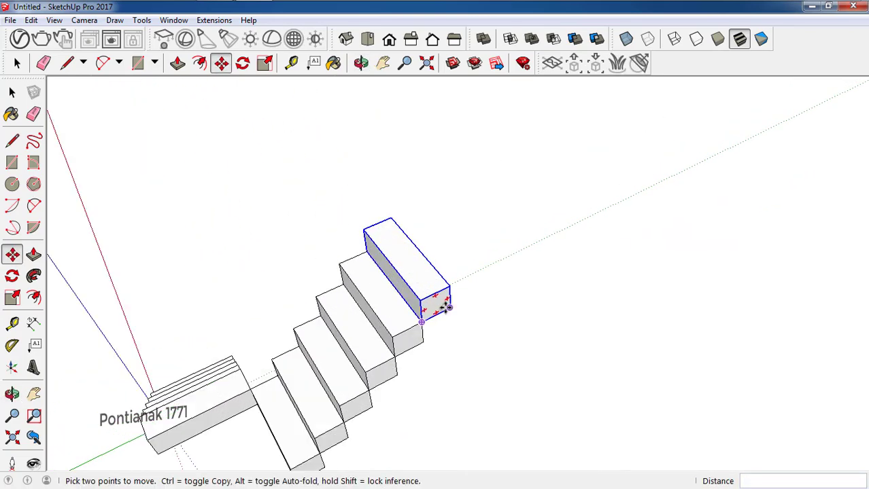
scroll(408, 326, "down", 3)
mouse_move(460, 293)
middle_mouse_down()
mouse_move(428, 361)
mouse_move(331, 369)
middle_mouse_up()
scroll(331, 369, "down", 3)
scroll(411, 257, "up", 2)
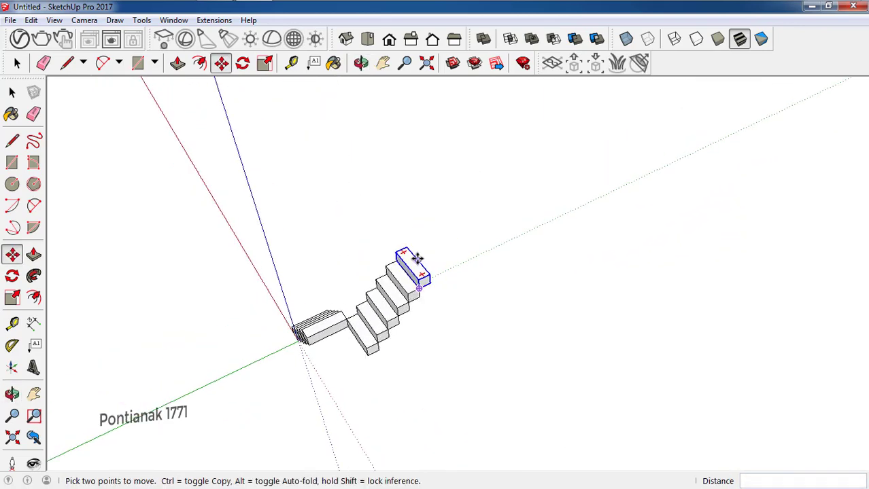
scroll(418, 275, "up", 2)
scroll(418, 278, "up", 2)
scroll(438, 296, "up", 2)
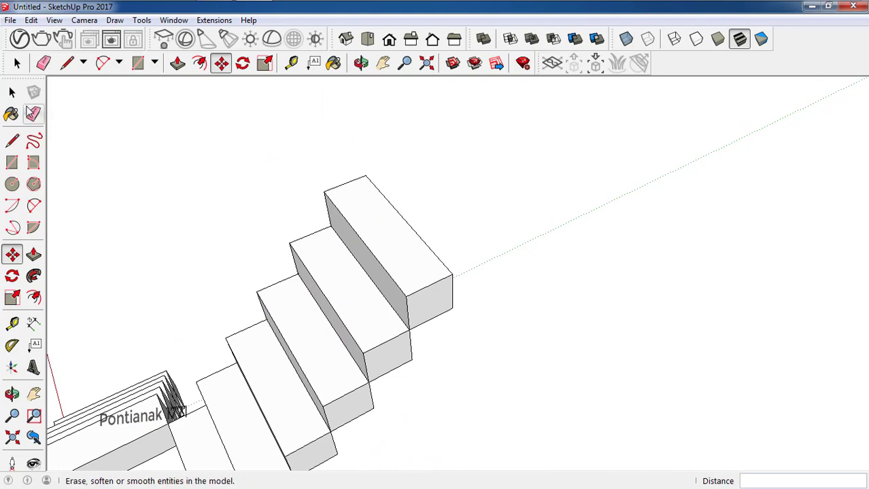
Open the shared step component and select the top block's bottom face
left_click(13, 91)
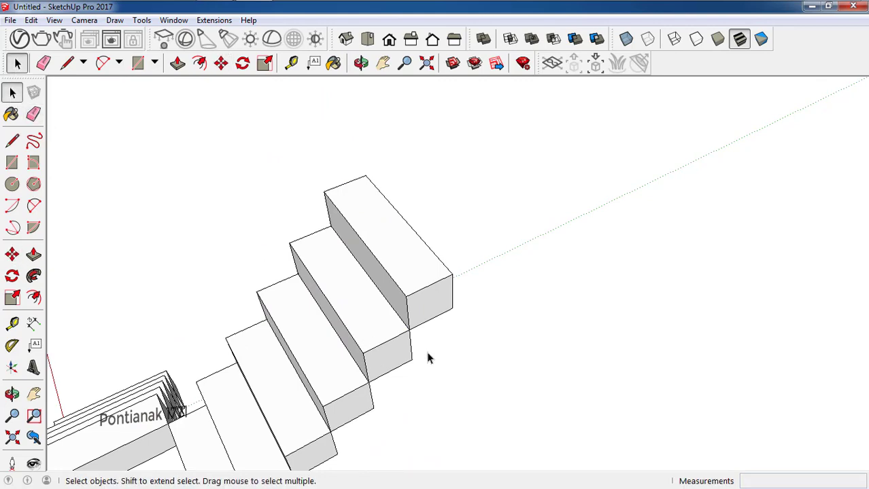
mouse_move(427, 358)
middle_mouse_down()
mouse_move(209, 248)
mouse_move(244, 244)
middle_mouse_up()
scroll(324, 326, "down", 2)
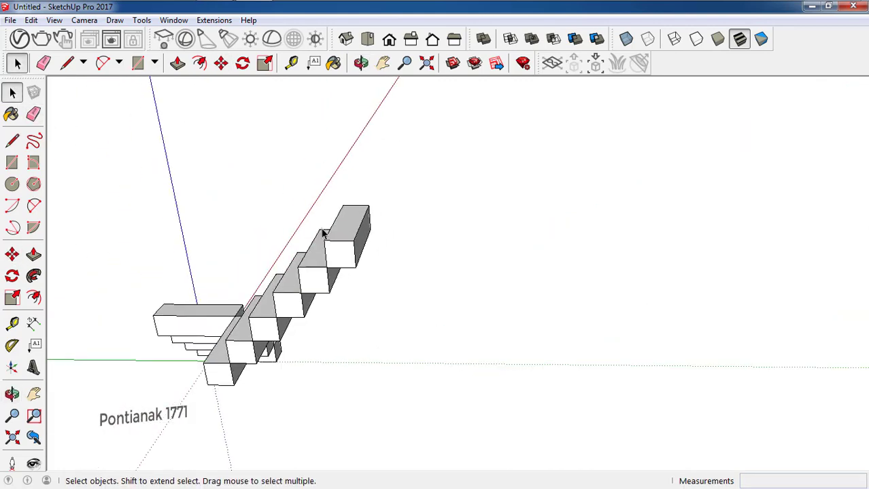
middle_click_drag(324, 233, 441, 345)
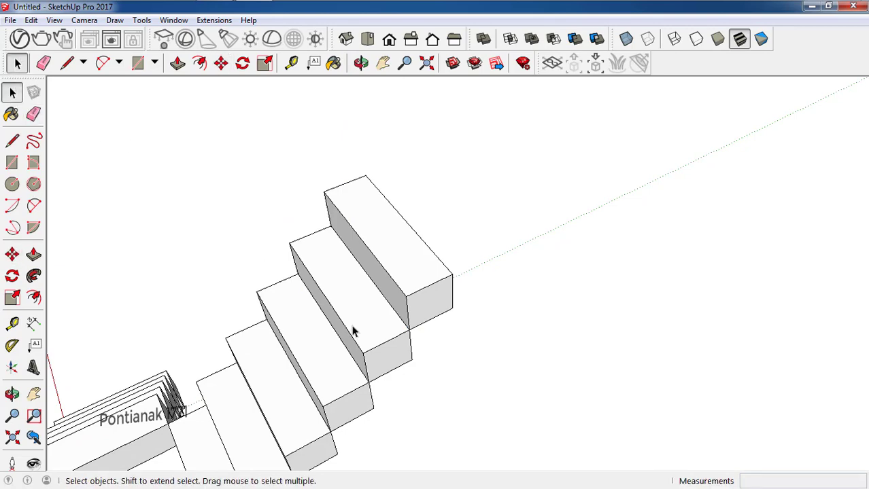
mouse_move(353, 331)
middle_mouse_down()
mouse_move(248, 242)
mouse_move(322, 324)
mouse_move(340, 234)
middle_mouse_up()
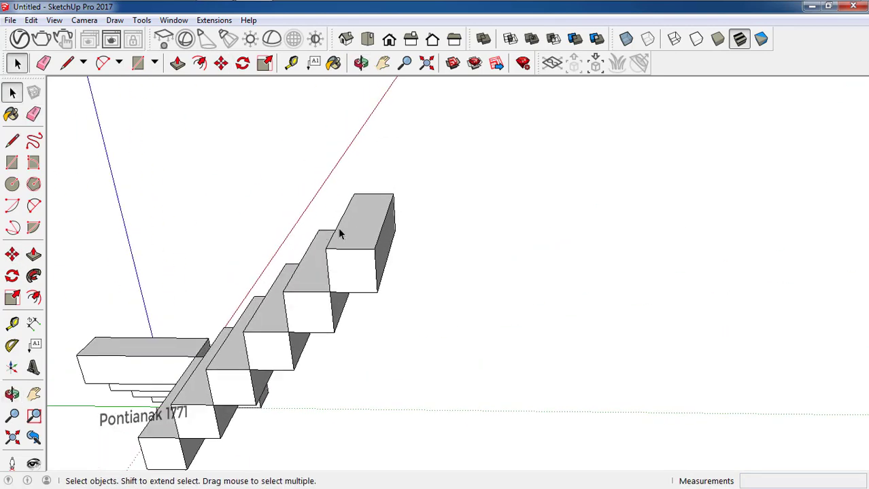
left_click(362, 262)
double_click(355, 264)
mouse_move(354, 264)
middle_mouse_down()
mouse_move(296, 234)
mouse_move(315, 221)
middle_mouse_up()
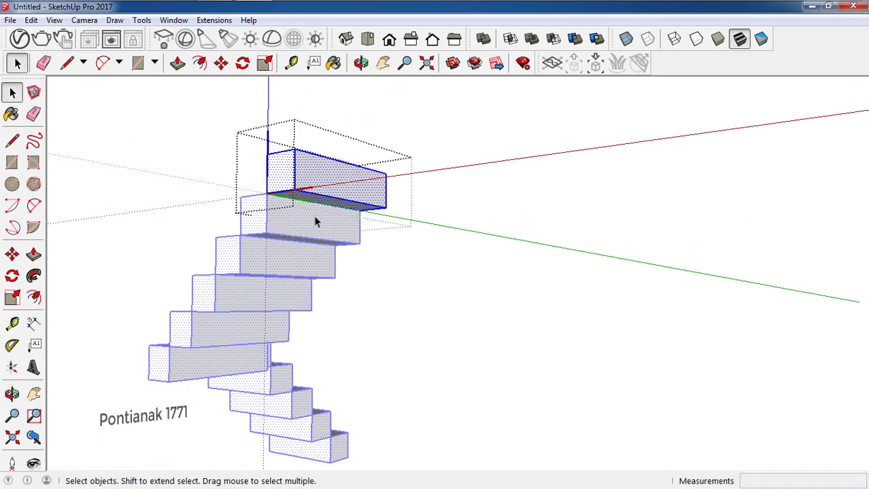
left_click(331, 208)
left_click(332, 207)
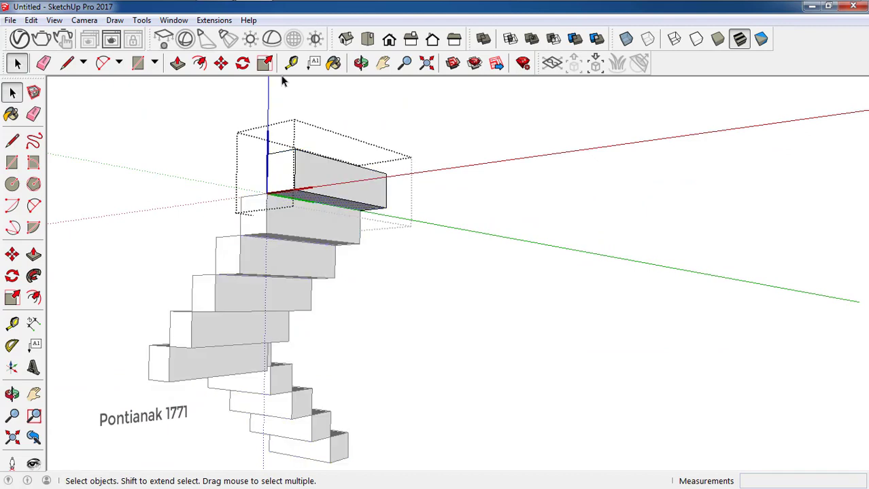
Push the bottom face up 15 cm so every tread becomes a thin slab
left_click(178, 63)
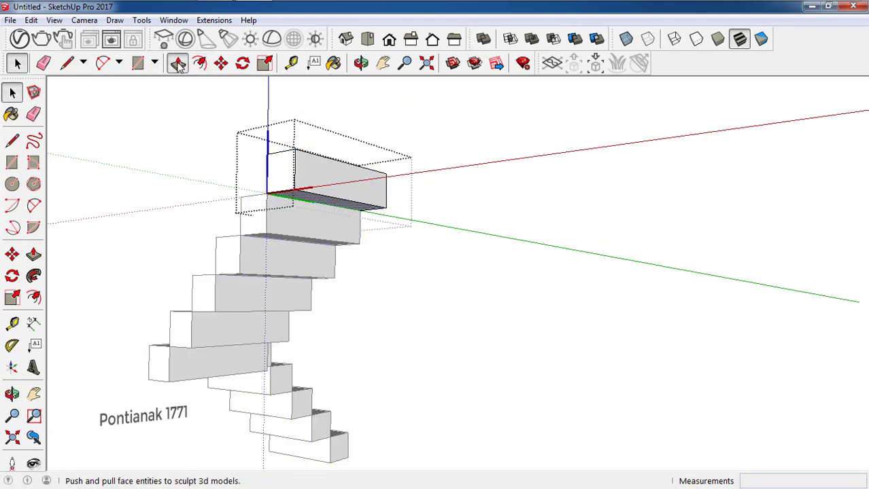
left_click(329, 203)
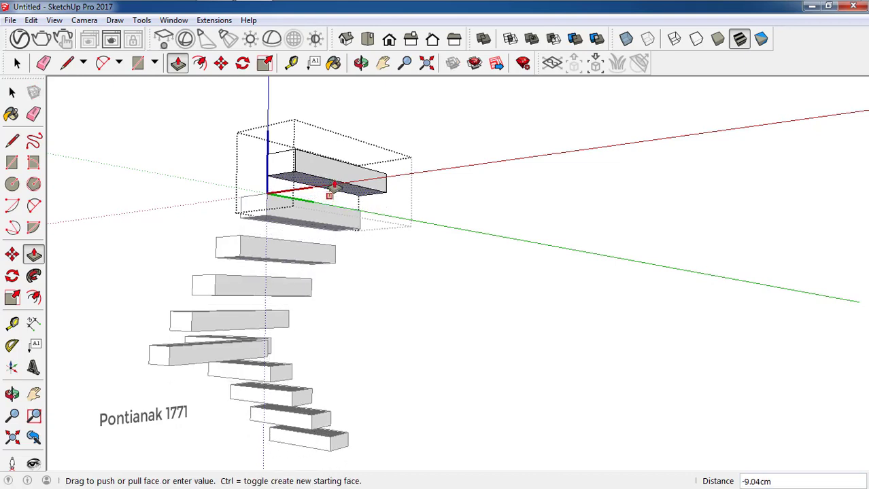
type("15")
key("Return")
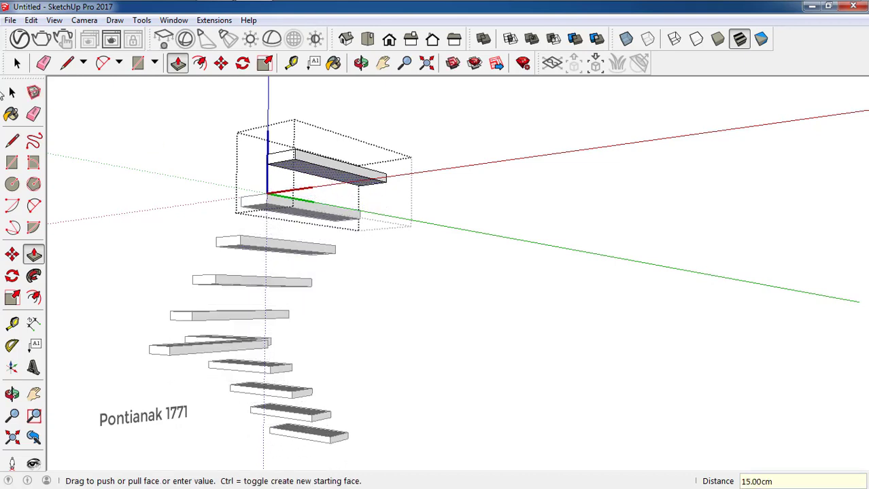
left_click(9, 93)
middle_click_drag(170, 243, 474, 323)
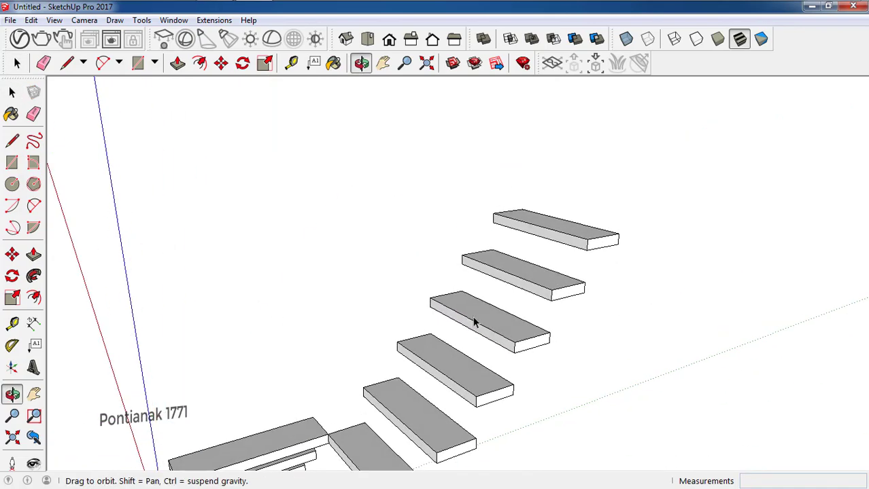
Make the corner step unique so it can be edited separately
scroll(477, 279, "down", 5)
mouse_move(481, 237)
middle_mouse_down()
mouse_move(444, 346)
mouse_move(624, 368)
mouse_move(616, 389)
middle_mouse_up()
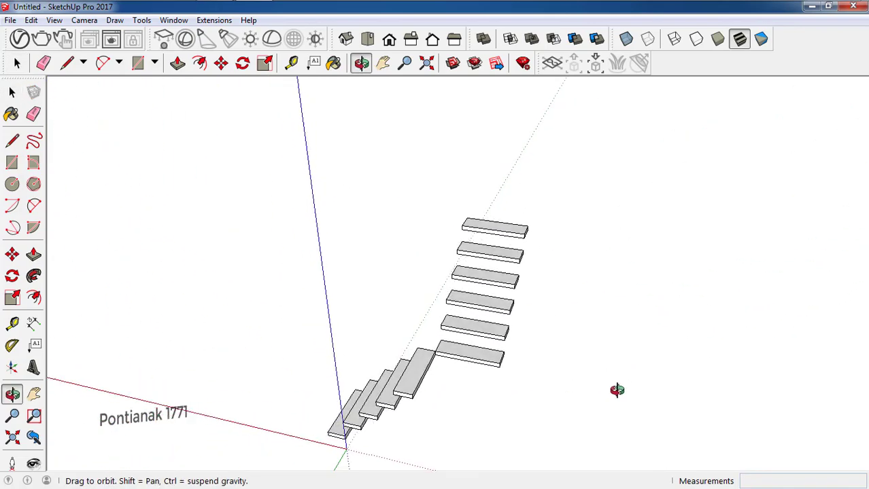
scroll(398, 359, "up", 3)
mouse_move(385, 360)
middle_mouse_down()
mouse_move(679, 343)
mouse_move(454, 323)
middle_mouse_up()
left_click(420, 353)
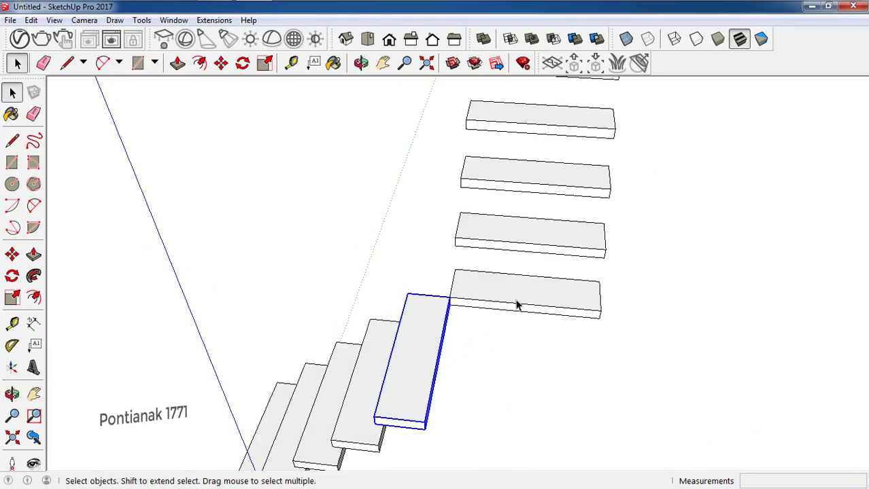
left_click(518, 304)
left_click(413, 359)
right_click(413, 359)
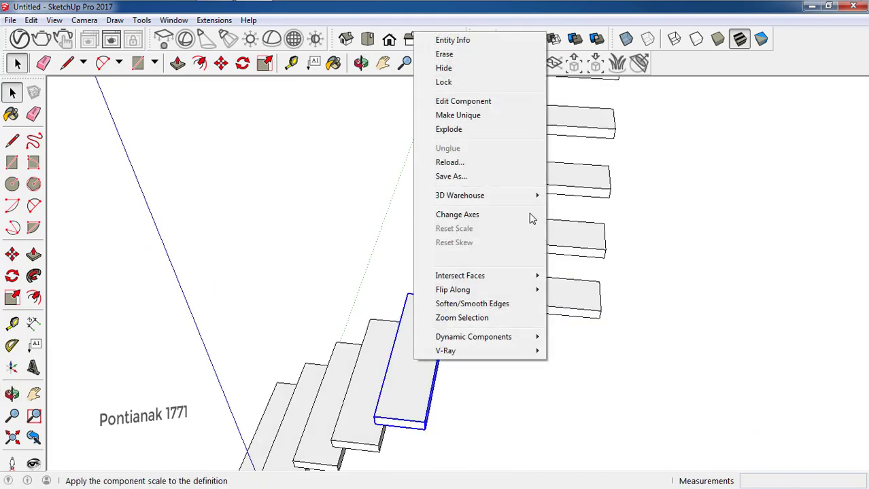
left_click(458, 114)
Pull the corner step's long side face out 70 cm into a landing slab
middle_click_drag(463, 327, 424, 307)
scroll(404, 358, "up", 2)
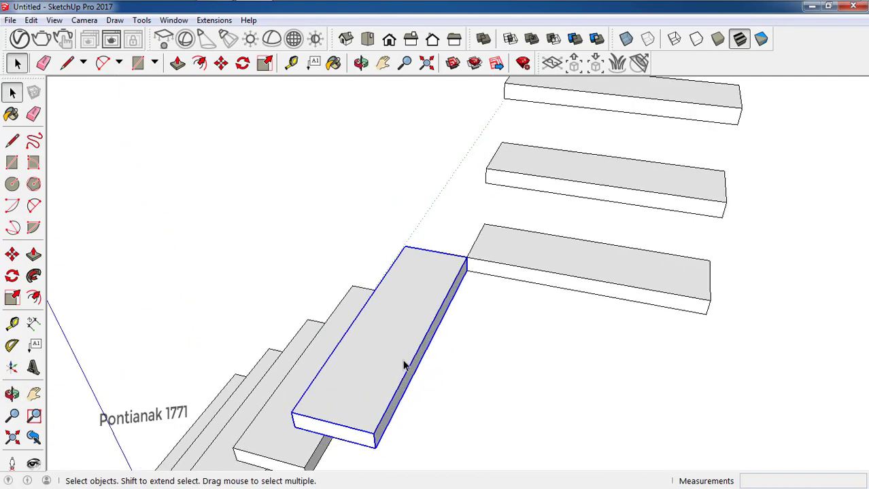
scroll(406, 343, "up", 2)
double_click(420, 327)
left_click(432, 345)
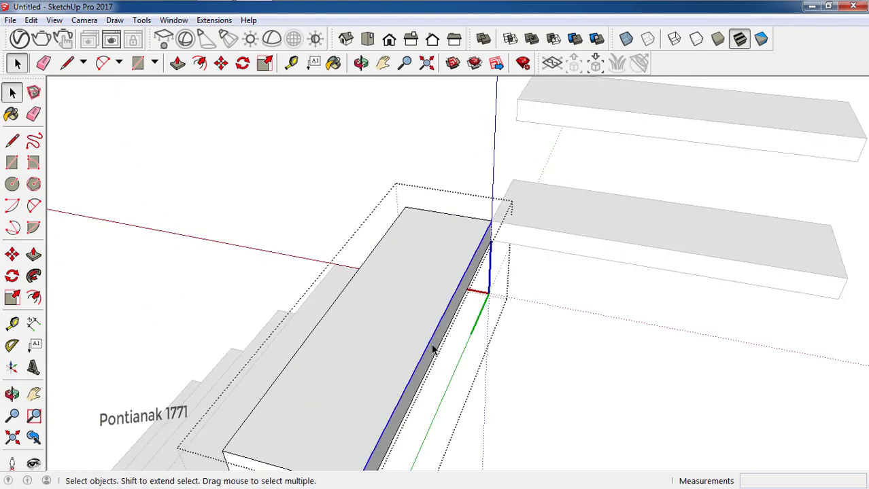
key("p")
left_click(433, 350)
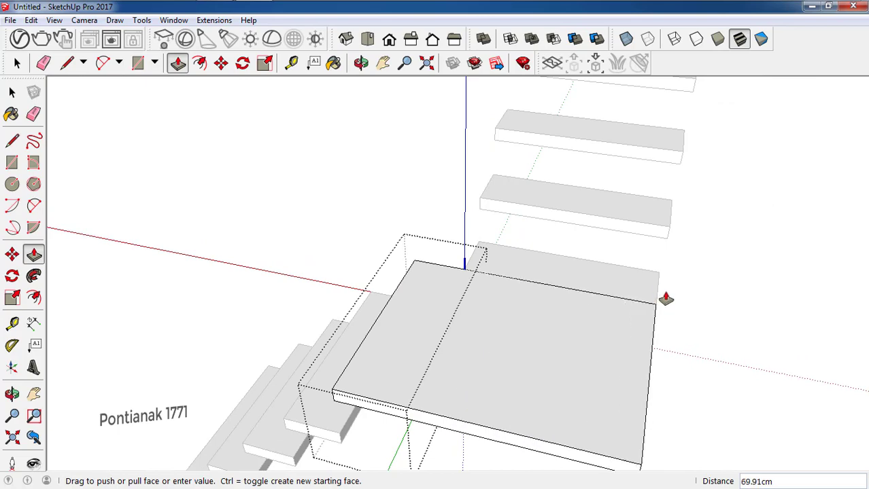
left_click(661, 291)
middle_click_drag(472, 326, 204, 319)
left_click(12, 91)
Delete the step beside the landing
left_click(209, 207)
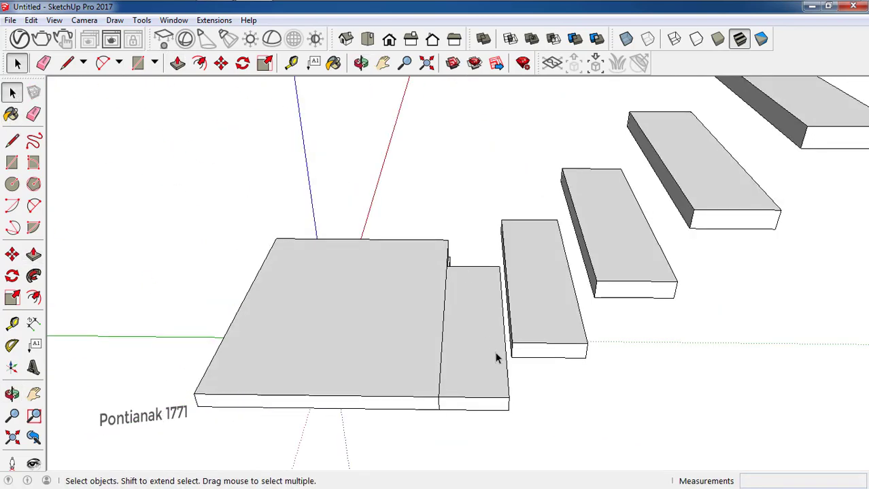
double_click(495, 359)
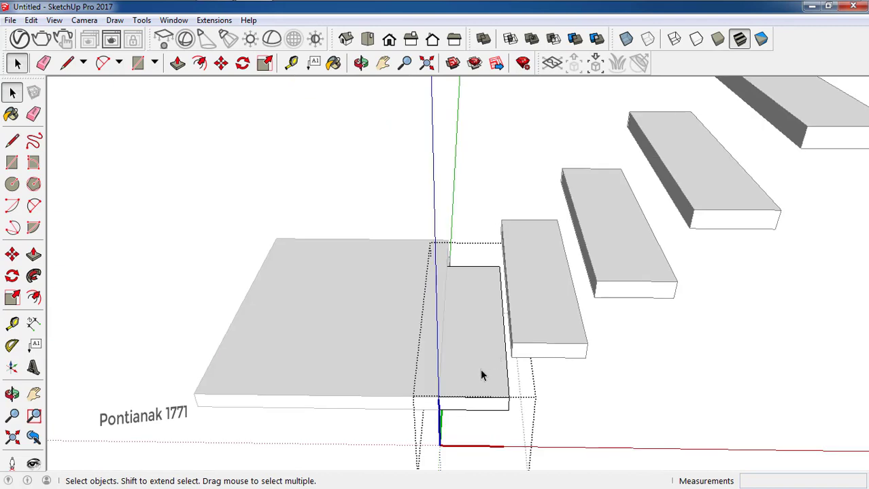
left_click(481, 378)
key("Delete")
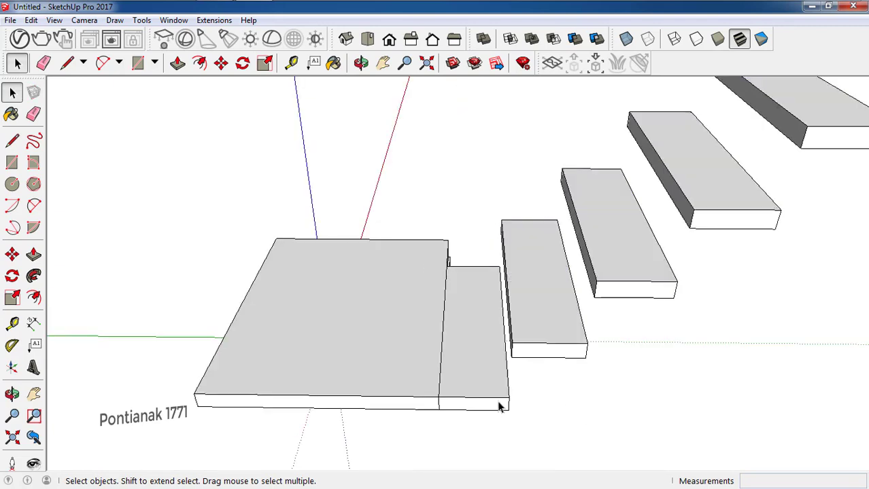
Push/Pull the landing slab's side out 20 cm to fill the gap
left_click(429, 378)
scroll(404, 393, "up", 1)
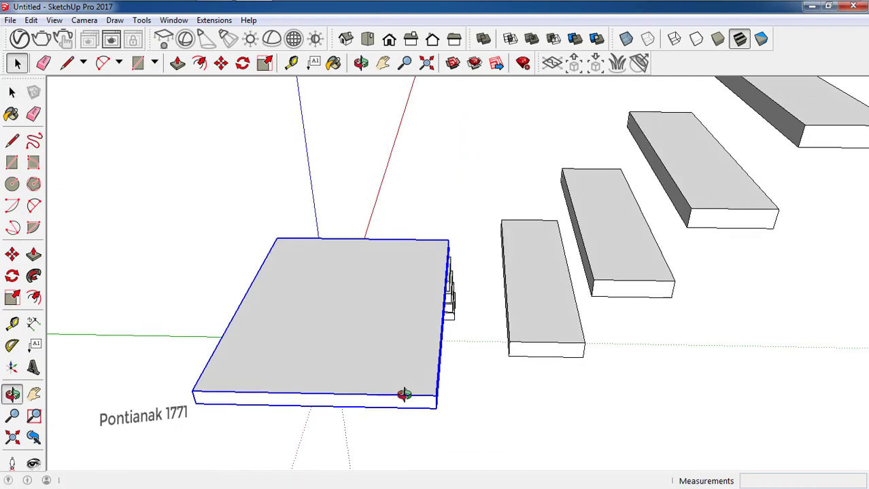
scroll(435, 393, "up", 1)
scroll(419, 394, "up", 2)
double_click(419, 394)
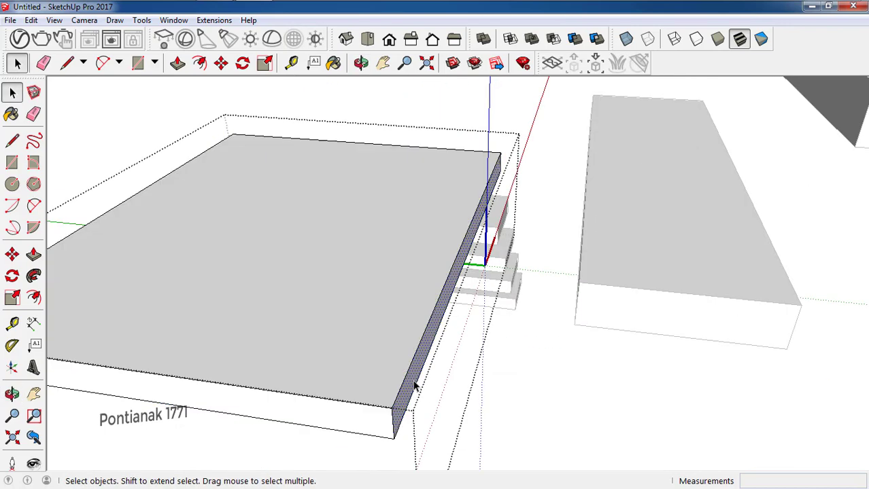
key("p")
left_click(416, 389)
key("space")
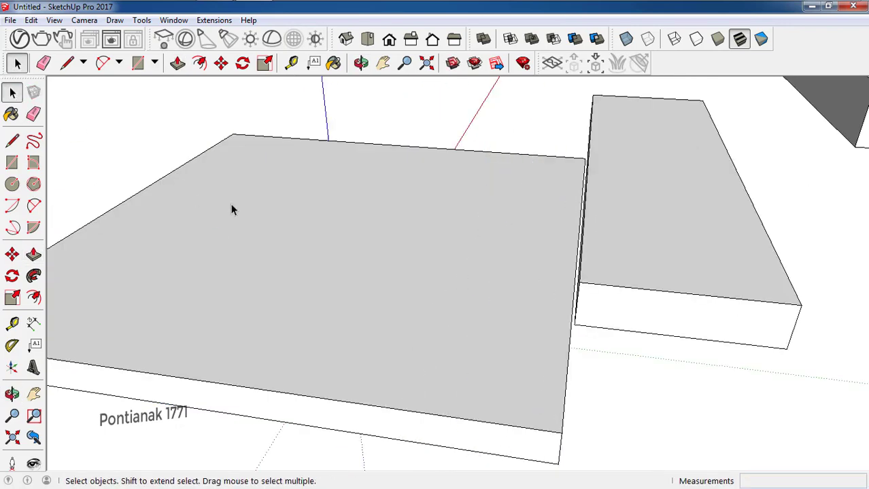
Orbit and zoom around the stair to check the enlarged landing
scroll(231, 208, "down", 3)
middle_click_drag(262, 268, 544, 328)
scroll(548, 275, "down", 2)
scroll(548, 275, "down", 1)
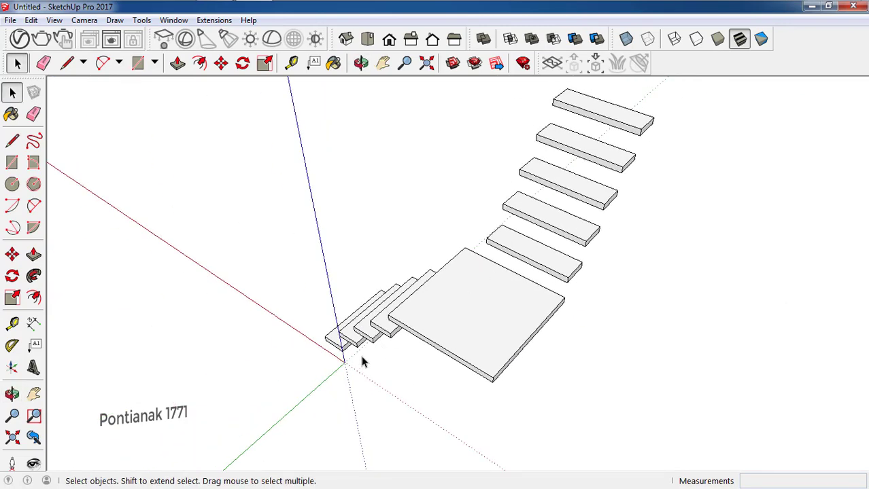
mouse_move(363, 362)
middle_mouse_down()
mouse_move(479, 333)
mouse_move(663, 236)
mouse_move(643, 292)
mouse_move(493, 278)
mouse_move(478, 300)
mouse_move(578, 315)
mouse_move(606, 314)
mouse_move(671, 281)
mouse_move(665, 288)
middle_mouse_up()
scroll(577, 315, "down", 3)
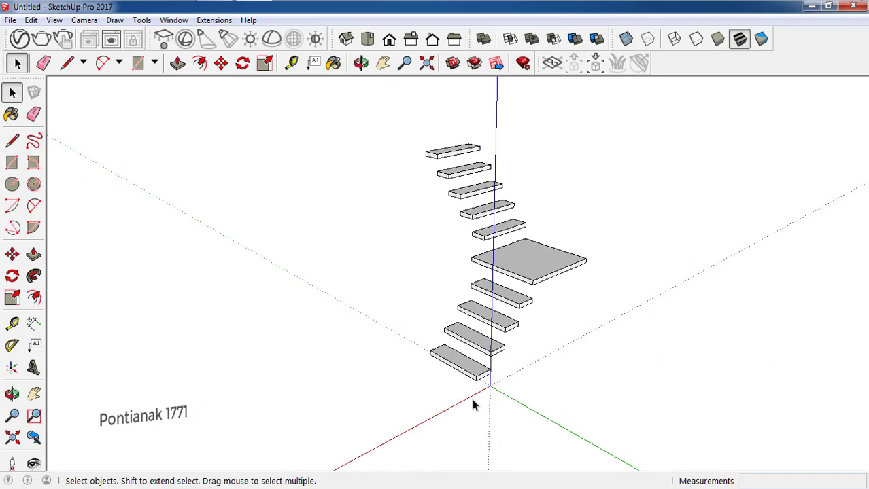
scroll(474, 406, "up", 3)
scroll(469, 388, "up", 3)
mouse_move(523, 373)
middle_mouse_down()
mouse_move(387, 413)
mouse_move(416, 409)
middle_mouse_up()
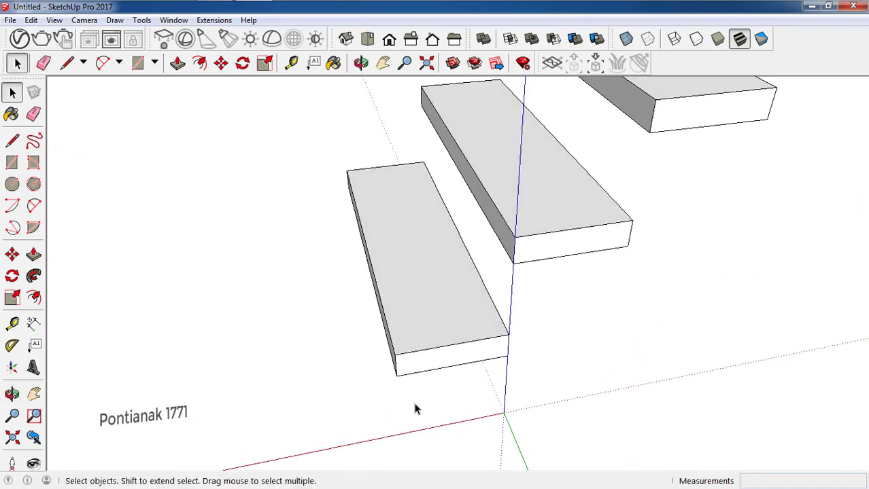
Draw a 4 cm-radius circle at the front edge of the lowest tread
scroll(436, 374, "up", 3)
middle_click_drag(436, 373, 394, 398)
key("c")
scroll(435, 377, "up", 3)
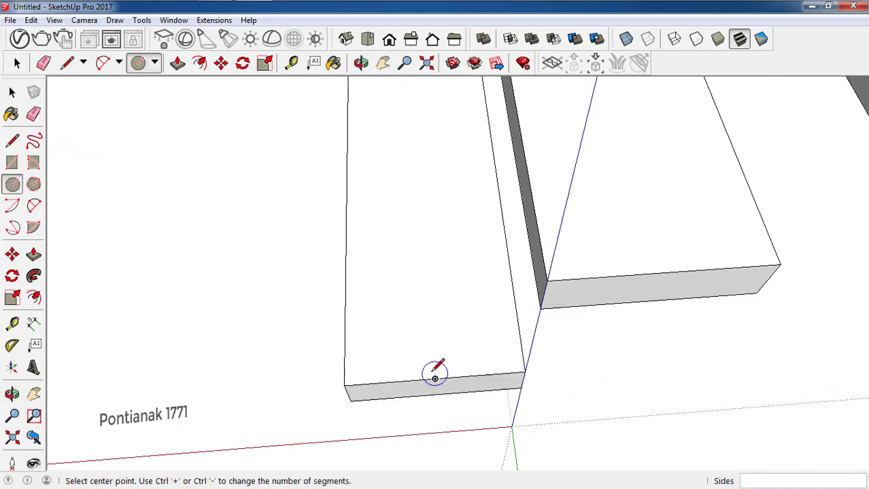
left_click(435, 379)
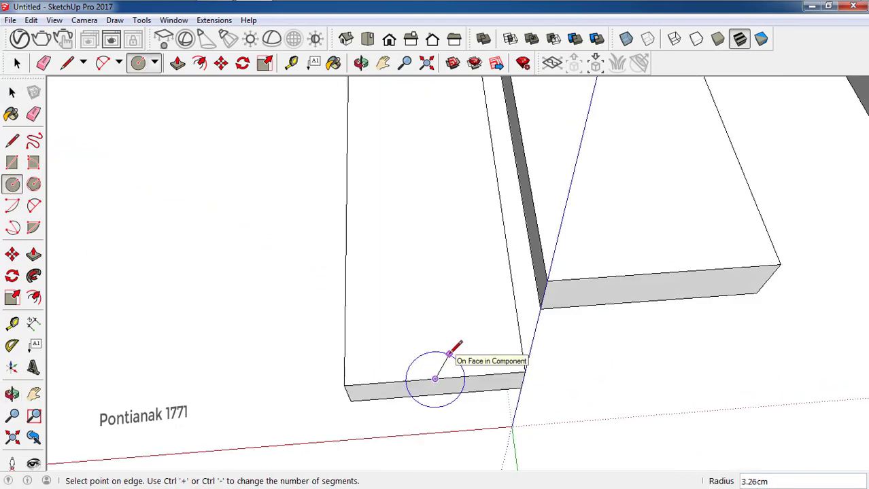
left_click(459, 347)
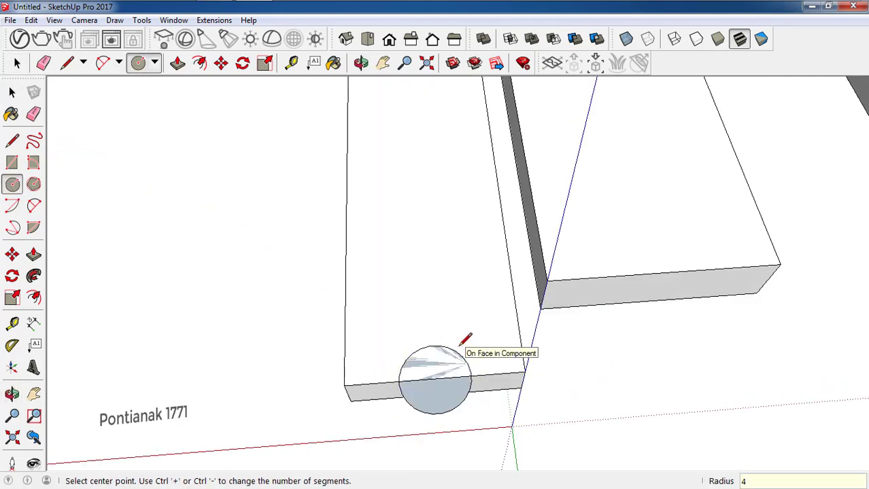
key("space")
Make the new circle into a component for the post
left_click(439, 372)
right_click(439, 376)
left_click(493, 212)
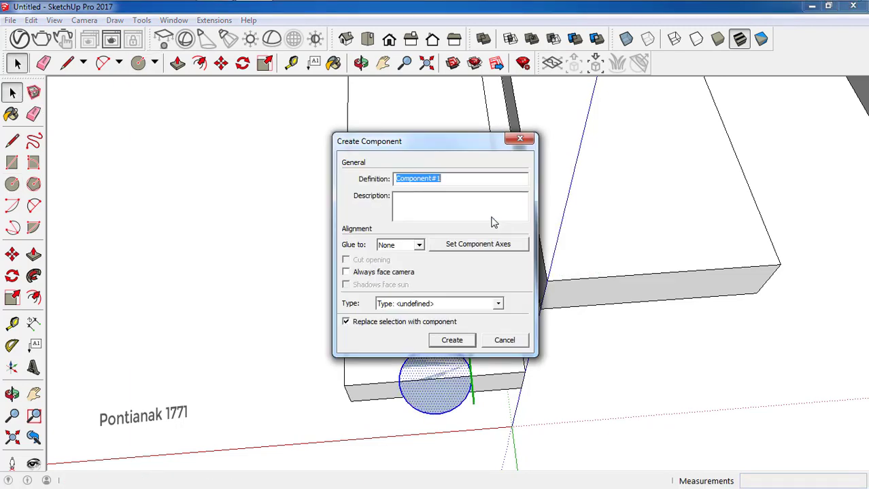
Name the component, then push/pull the circle 4 cm and a further 3 cm into a cylinder
type("iang")
key("Return")
scroll(428, 369, "up", 3)
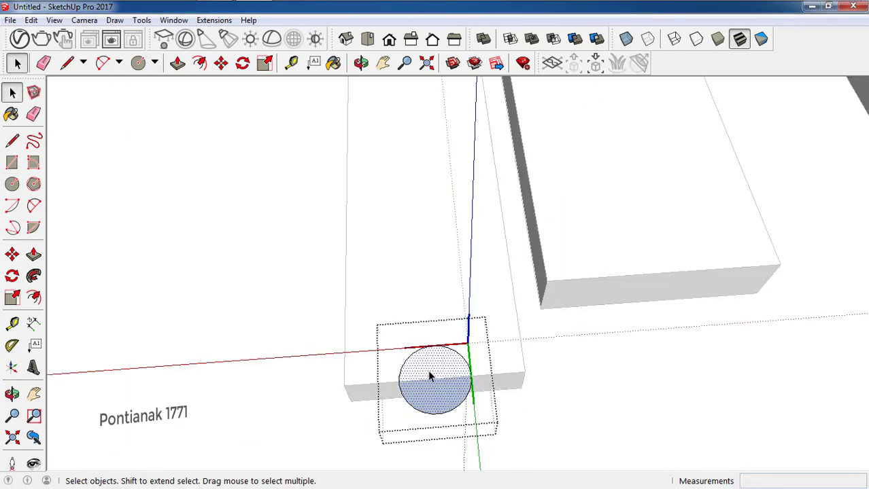
scroll(428, 373, "up", 2)
key("p")
left_click_drag(426, 379, 421, 360)
type("4")
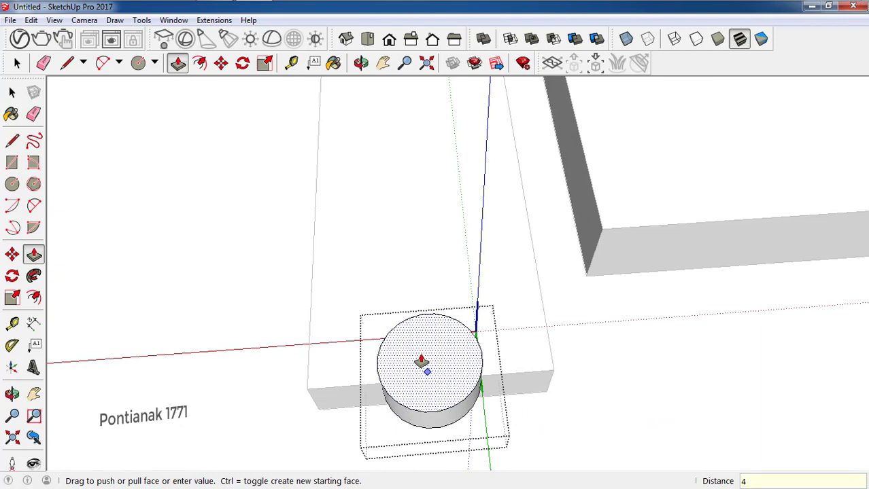
key("Return")
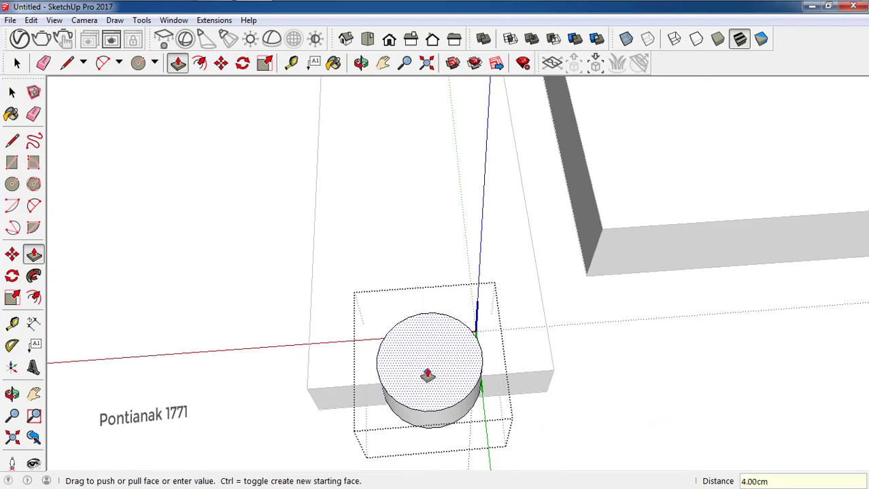
left_click_drag(428, 375, 427, 353)
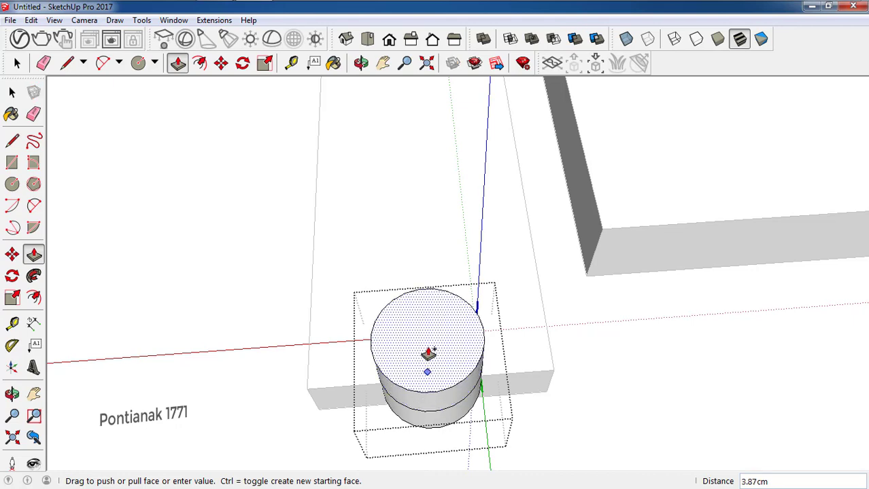
type("3")
key("Return")
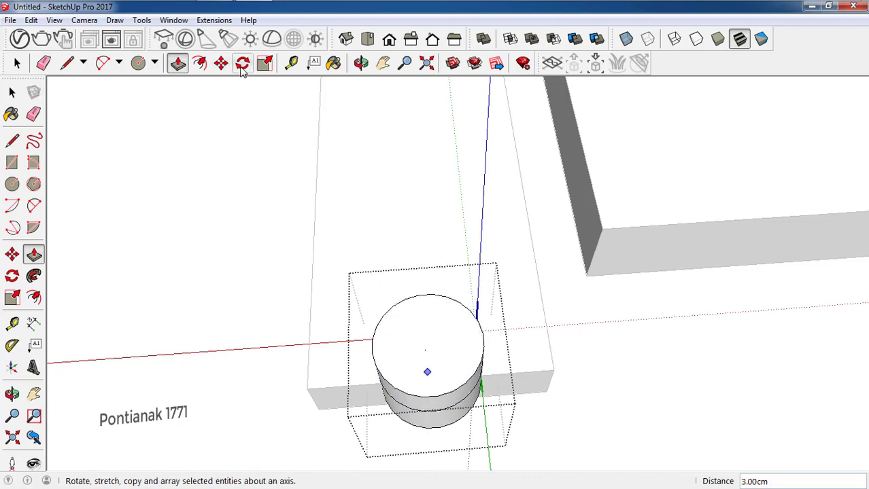
Scale the cylinder's top face to about 0.67 to taper the post base
key("s")
left_click(441, 364)
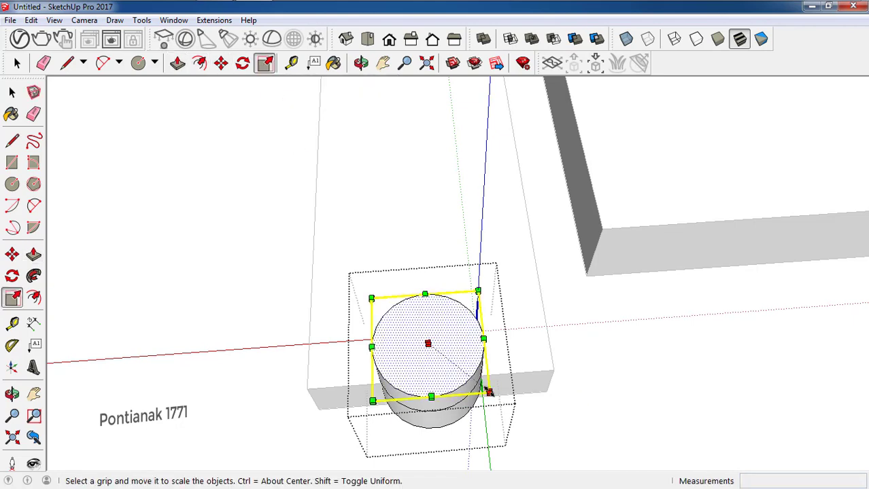
left_click_drag(490, 392, 462, 374, "ctrl")
middle_click_drag(461, 373, 543, 418)
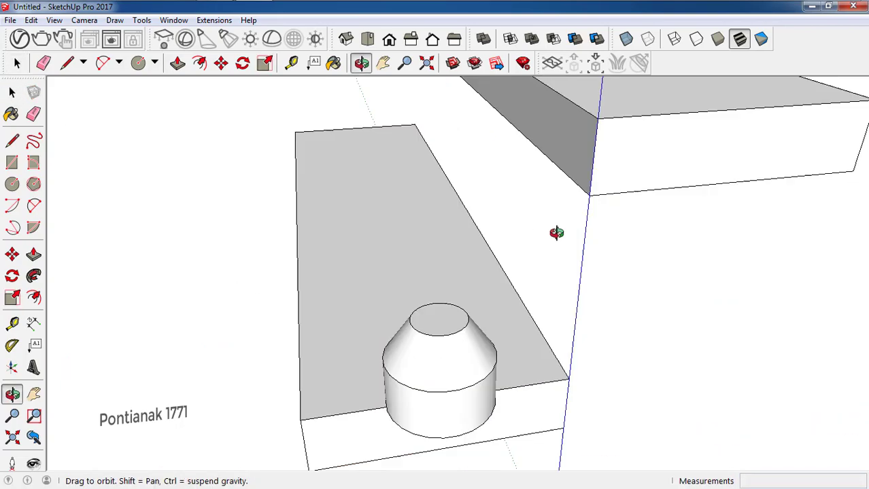
Open the post base group for editing and select its top circular face
key("m")
scroll(542, 418, "down", 2)
mouse_move(490, 402)
middle_mouse_down()
mouse_move(297, 431)
mouse_move(363, 412)
middle_mouse_up()
scroll(363, 412, "up", 4)
key("space")
double_click(354, 330)
left_click(354, 330)
Draw a 60 cm vertical rod up from the centre of the base's top face
key("l")
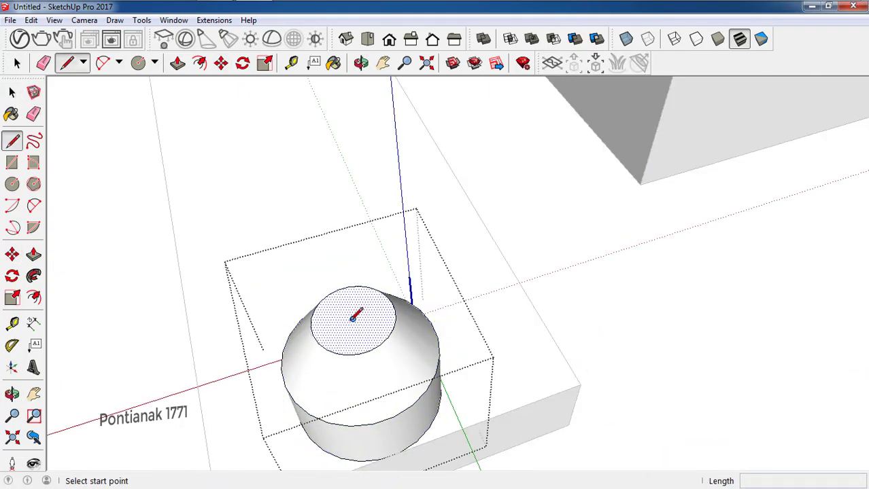
left_click(352, 318)
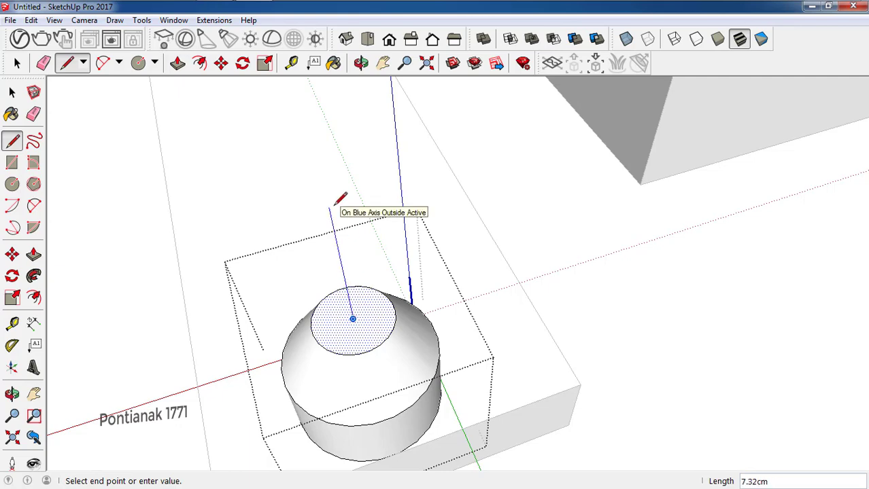
type("0")
key("Return")
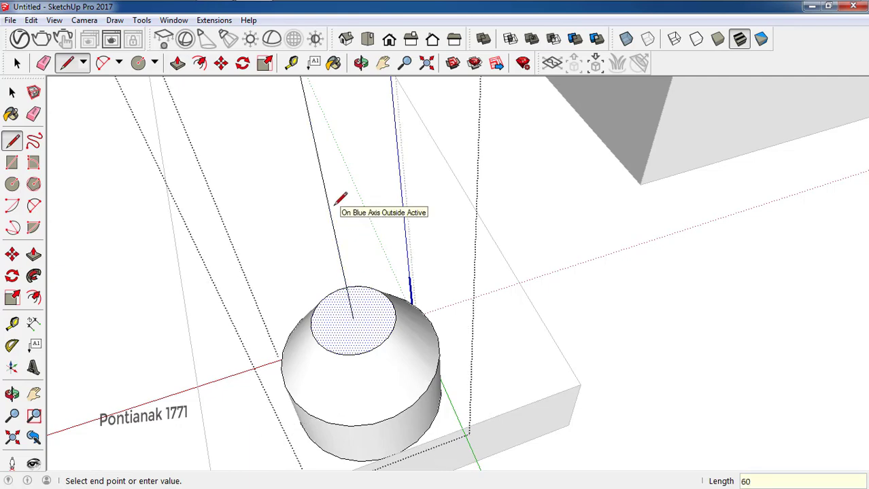
scroll(361, 241, "down", 3)
scroll(361, 242, "down", 3)
scroll(361, 242, "down", 1)
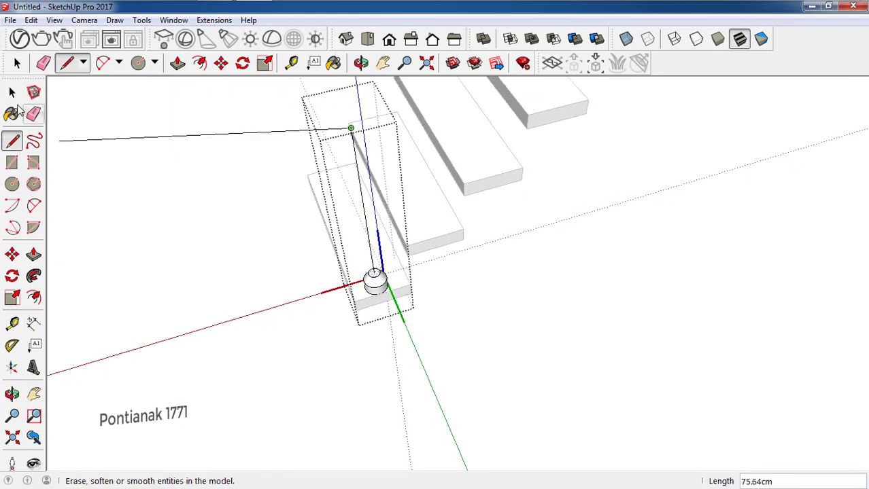
left_click(12, 92)
Copy the post from its base point onto another step
middle_click_drag(147, 225, 349, 224)
key("m")
scroll(415, 214, "up", 3)
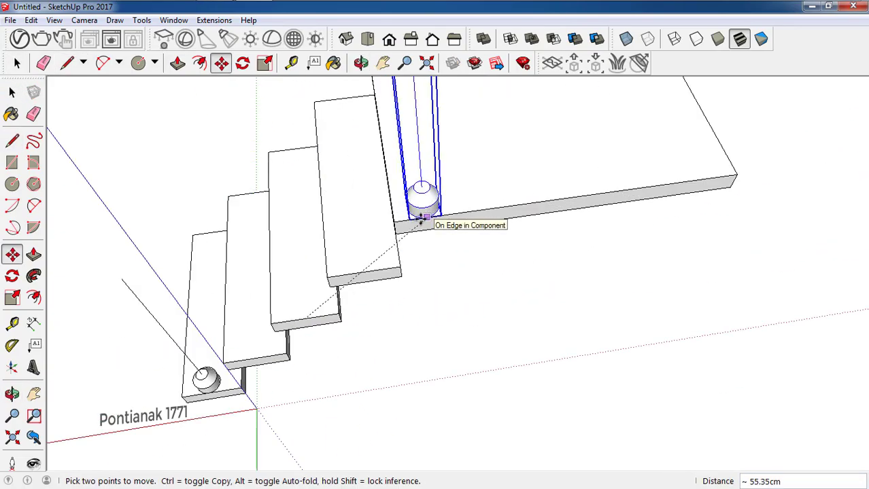
mouse_move(415, 215)
middle_mouse_down()
mouse_move(676, 183)
mouse_move(343, 238)
middle_mouse_up()
scroll(343, 238, "down", 3)
left_click(529, 233, "ctrl")
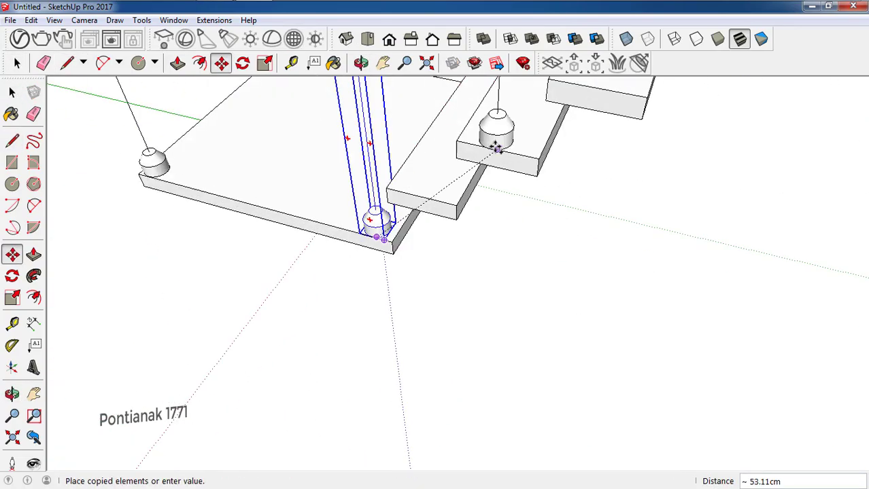
scroll(386, 228, "down", 3)
scroll(386, 227, "up", 5)
middle_click_drag(286, 281, 326, 204)
scroll(326, 204, "down", 5)
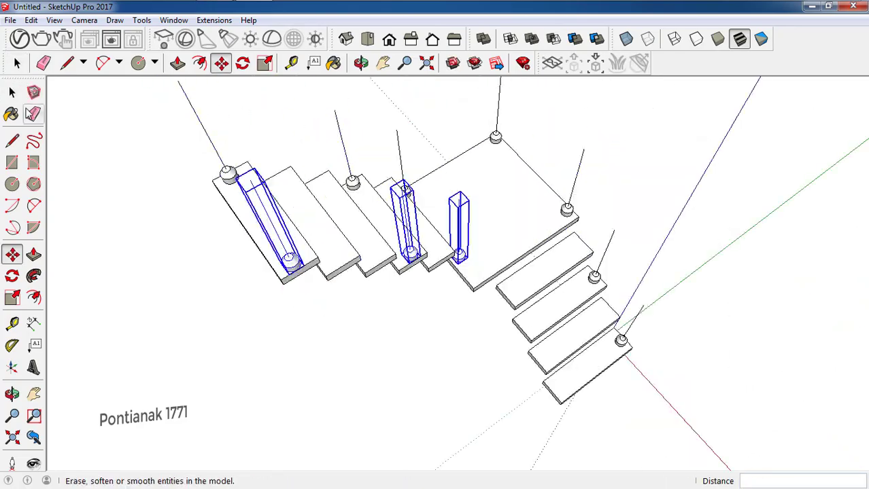
scroll(393, 301, "up", 4)
left_click(393, 301)
Orbit toward the steps and landing to review the copied posts
scroll(393, 301, "down", 3)
mouse_move(393, 301)
middle_mouse_down()
mouse_move(287, 276)
mouse_move(618, 294)
mouse_move(491, 277)
middle_mouse_up()
scroll(618, 294, "up", 3)
key("space")
key("m")
scroll(442, 351, "up", 3)
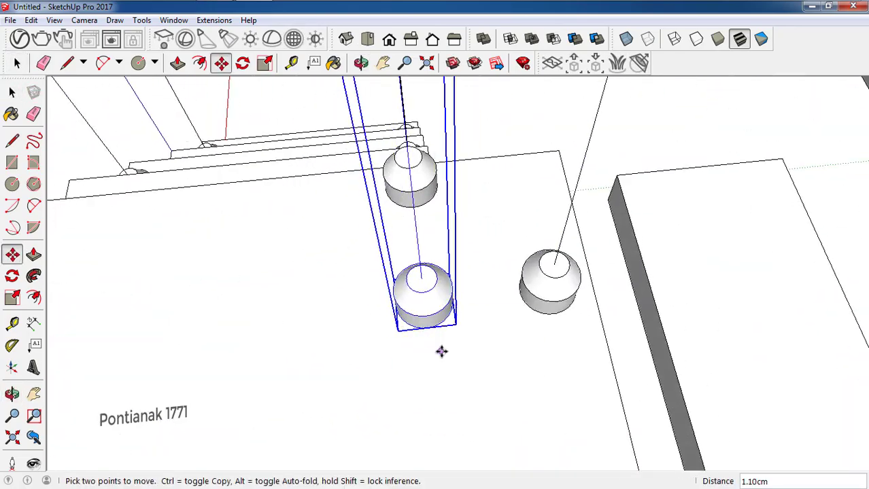
key("o")
scroll(736, 225, "down", 6)
key("space")
scroll(424, 381, "up", 3)
scroll(424, 381, "up", 3)
middle_click_drag(478, 400, 345, 357)
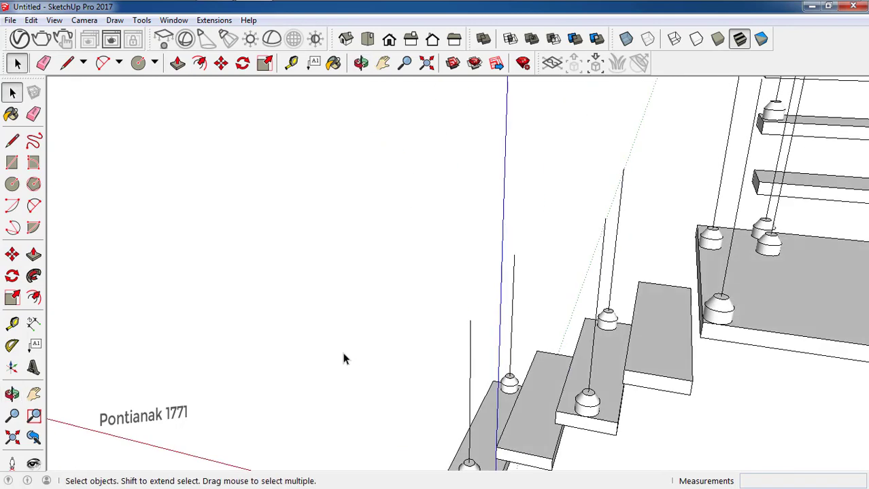
scroll(333, 352, "down", 1)
Draw a railing line from the lowest post top to the next post top
key("l")
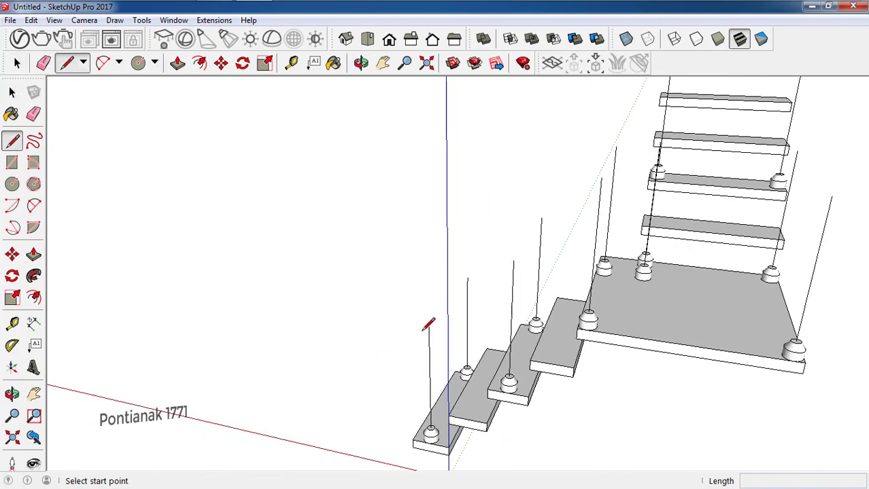
left_click(428, 326)
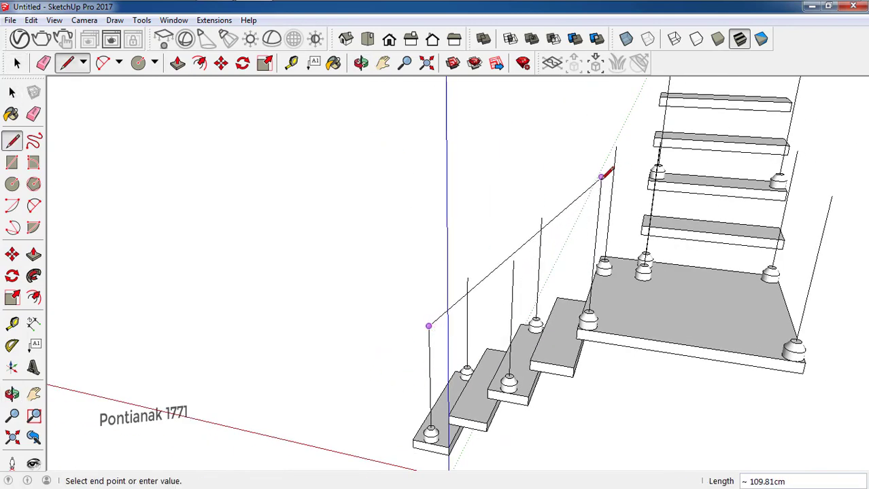
mouse_move(601, 177)
middle_mouse_down()
mouse_move(240, 363)
mouse_move(467, 238)
middle_mouse_up()
scroll(467, 239, "up", 3)
scroll(532, 356, "down", 1)
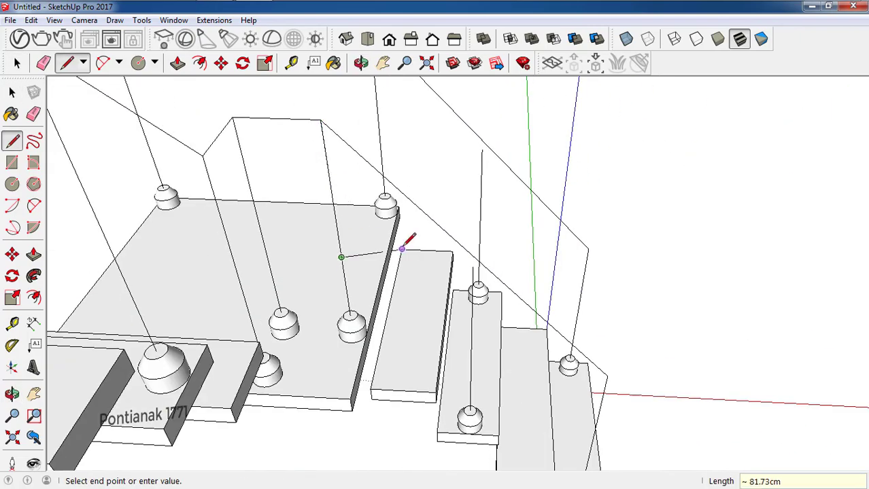
mouse_move(402, 246)
middle_mouse_down()
mouse_move(388, 320)
mouse_move(310, 224)
mouse_move(441, 313)
middle_mouse_up()
scroll(248, 248, "down", 2)
scroll(281, 214, "down", 2)
scroll(501, 349, "up", 3)
left_click(501, 350)
scroll(501, 350, "down", 3)
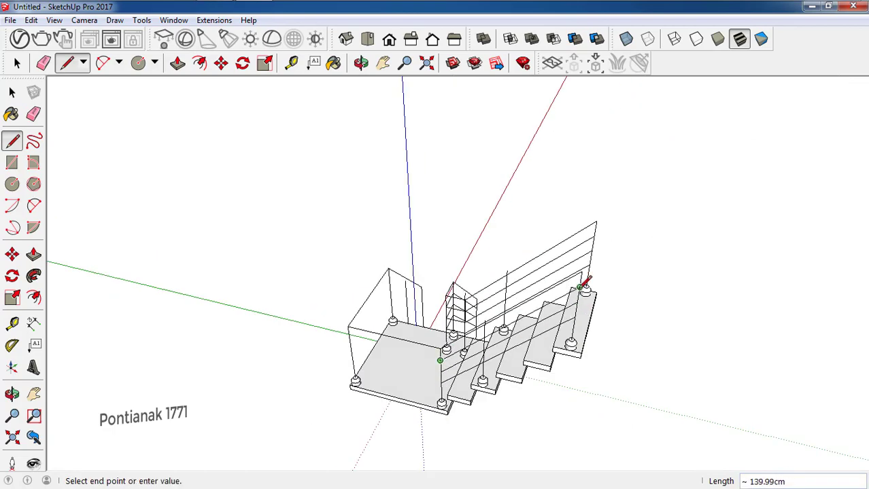
scroll(442, 371, "up", 3)
scroll(454, 415, "down", 3)
scroll(495, 401, "up", 2)
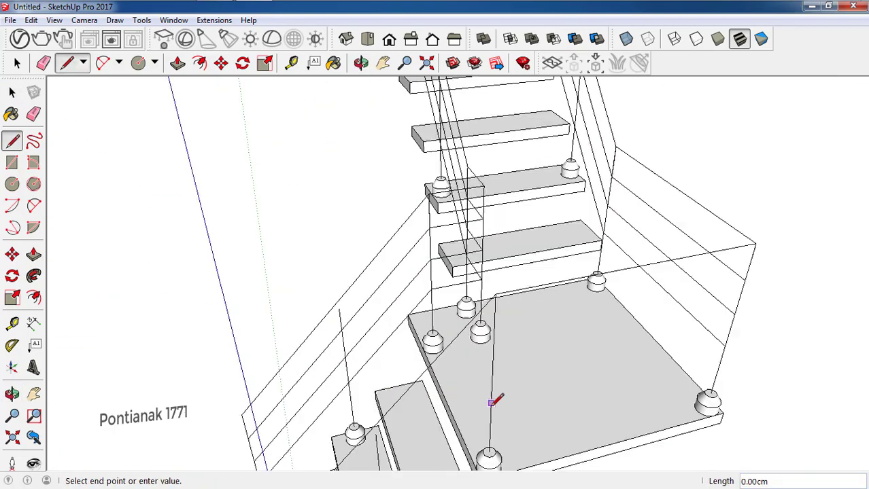
mouse_move(494, 401)
middle_mouse_down()
mouse_move(523, 285)
mouse_move(571, 244)
mouse_move(607, 349)
middle_mouse_up()
scroll(467, 277, "up", 3)
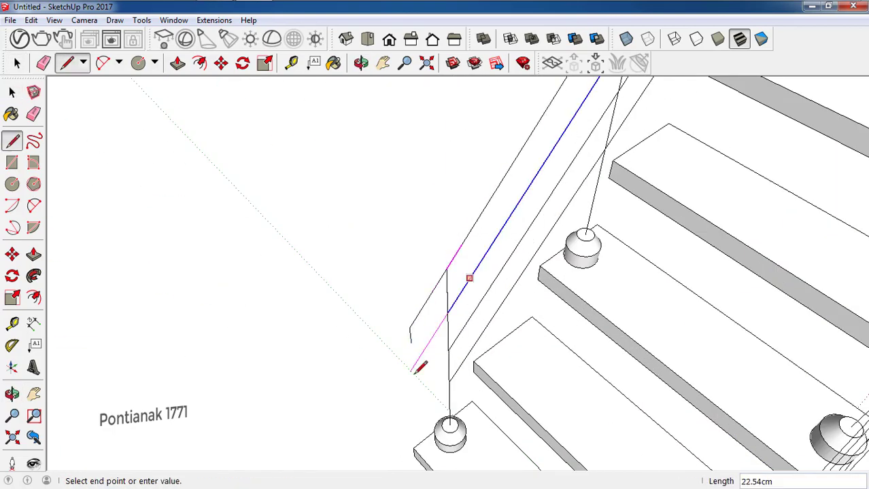
scroll(434, 418, "up", 2)
Begin copying the bar lines and start a small 3 × 1 rectangle beside the steps
key("space")
mouse_move(242, 178)
middle_mouse_down()
mouse_move(436, 355)
mouse_move(426, 248)
mouse_move(338, 411)
middle_mouse_up()
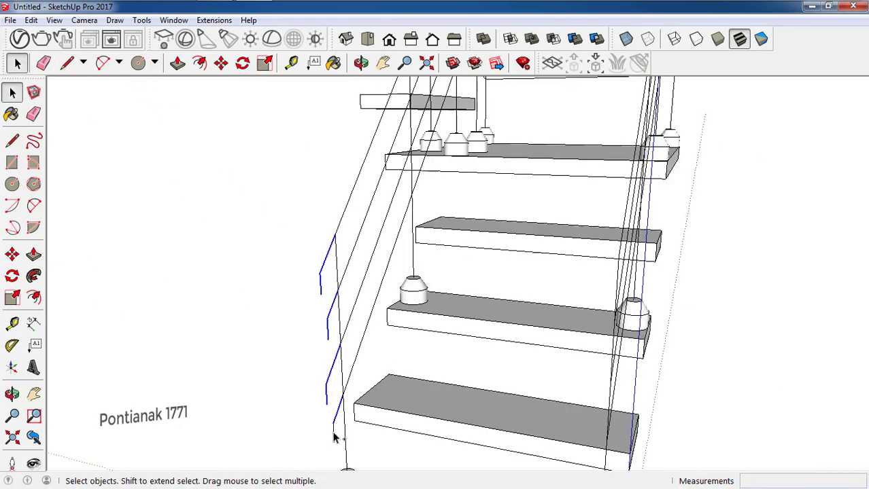
key("m")
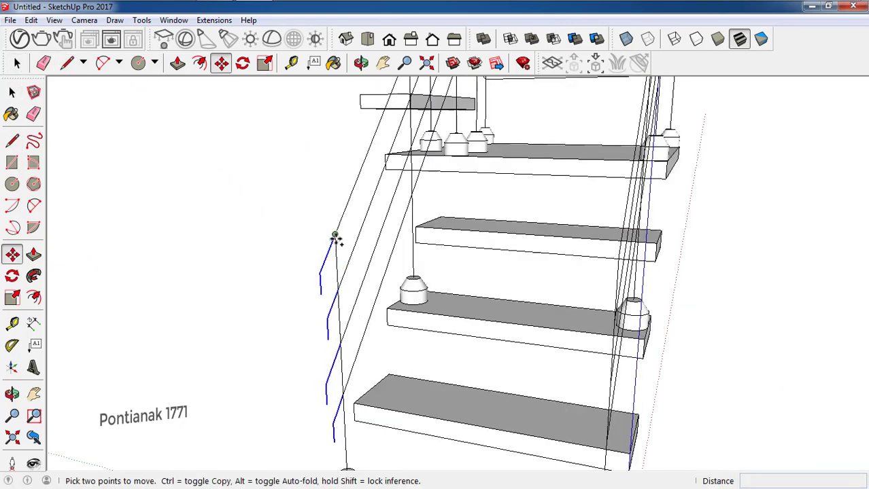
left_click(335, 238, "ctrl")
mouse_move(529, 351)
middle_mouse_down()
mouse_move(617, 363)
mouse_move(611, 357)
mouse_move(714, 236)
middle_mouse_up()
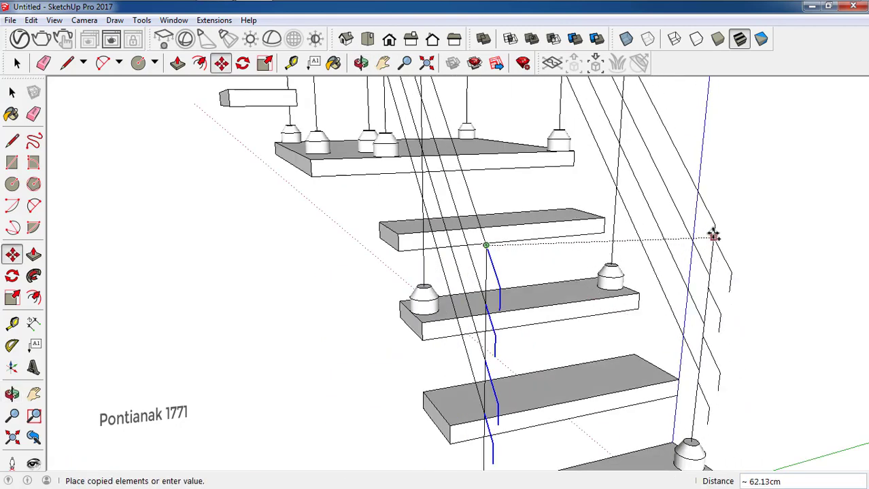
key("r")
left_click(401, 325)
type("3,1")
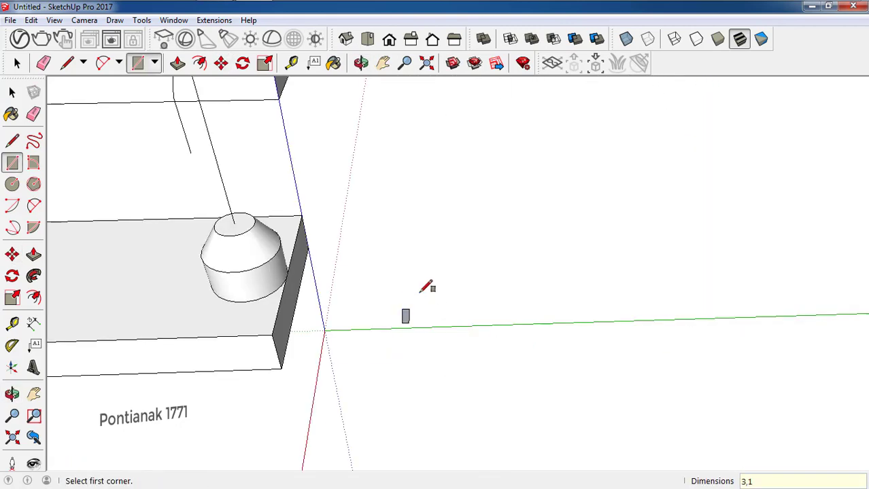
Copy the rectangle into a row of six and draw a circle profile beside them
key("space")
key("m")
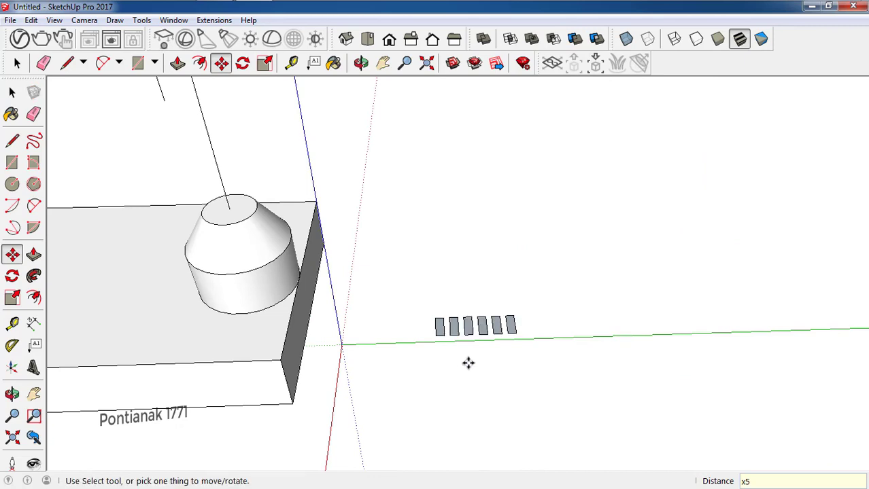
key("c")
left_click(551, 327)
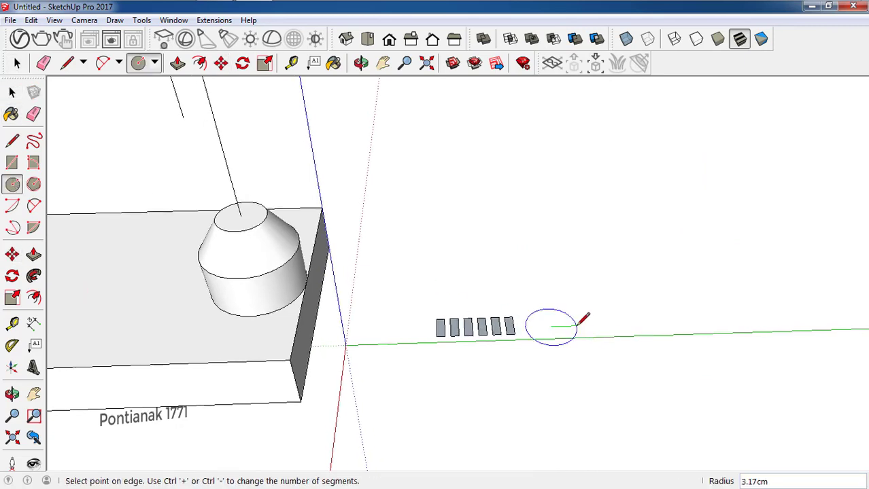
left_click(577, 324)
Copy the circle face to create a second circle profile
key("space")
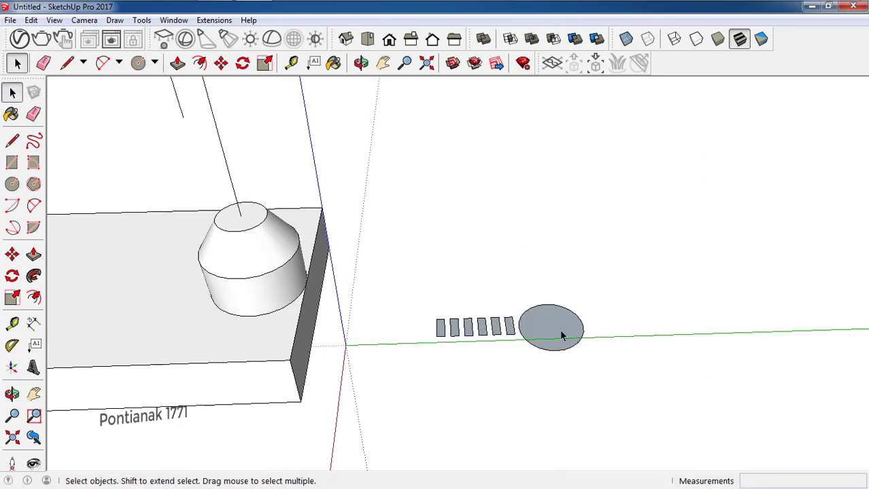
left_click(558, 325)
key("m")
key("space")
scroll(548, 345, "up", 2)
middle_click_drag(549, 345, 543, 380)
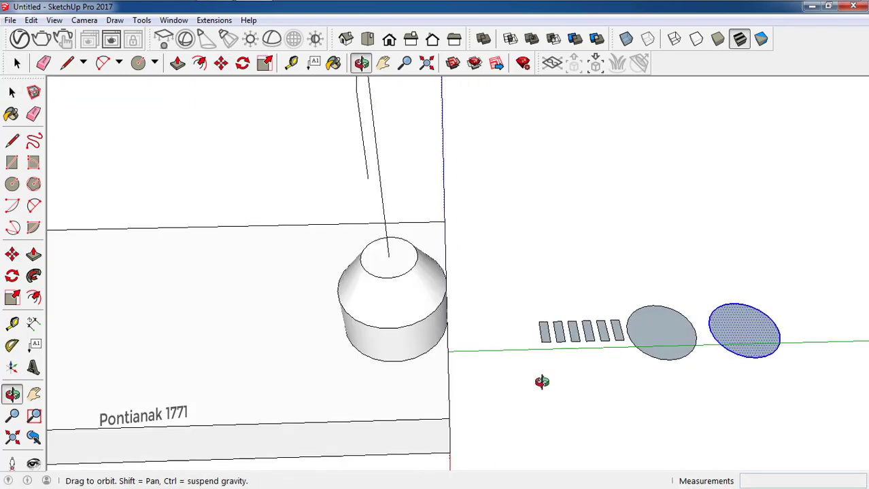
scroll(543, 353, "up", 3)
Select the first small rectangle and start moving it, viewing the profiles at an angle
left_click(547, 340)
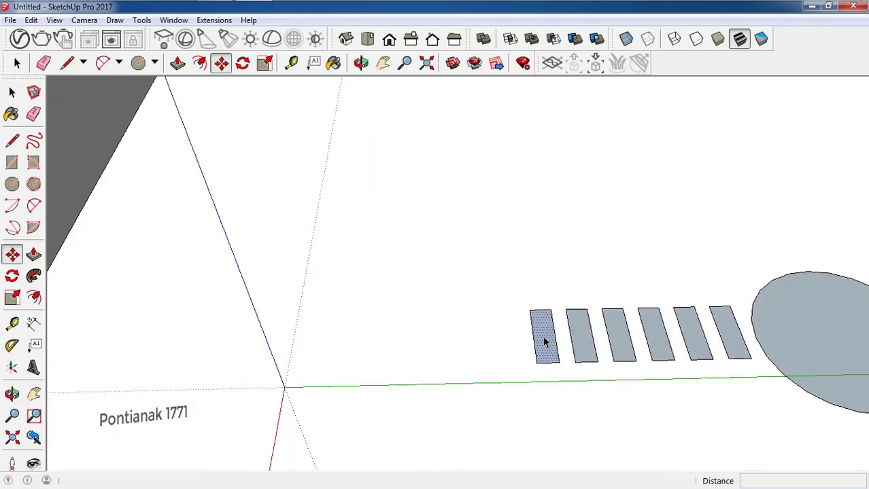
key("m")
scroll(541, 326, "down", 3)
scroll(539, 321, "down", 2)
mouse_move(538, 322)
middle_mouse_down()
mouse_move(659, 356)
mouse_move(597, 334)
middle_mouse_up()
scroll(585, 306, "up", 2)
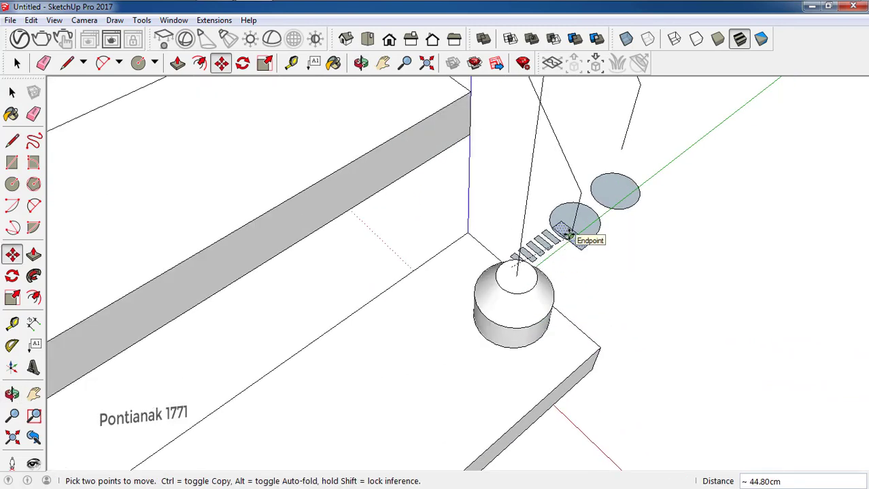
Sweep the rail profile along the connected railing path with Follow Me
mouse_move(570, 236)
middle_mouse_down()
mouse_move(582, 271)
mouse_move(555, 292)
middle_mouse_up()
left_click(12, 92)
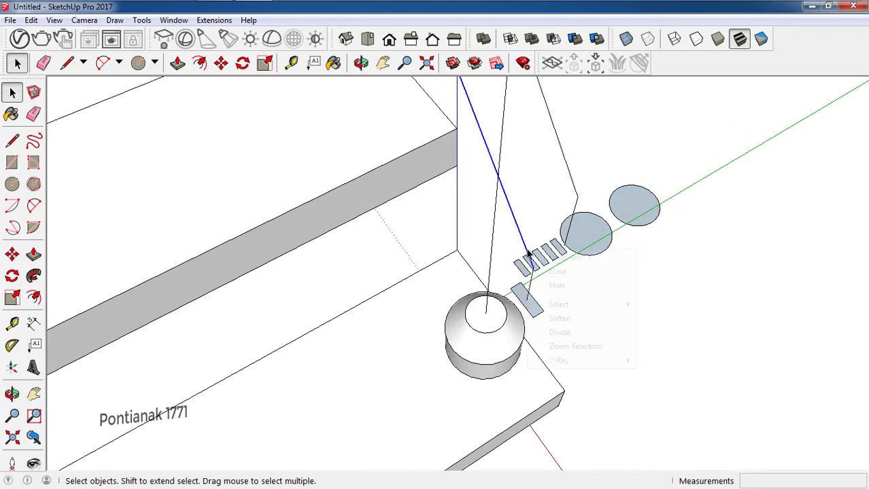
mouse_move(558, 305)
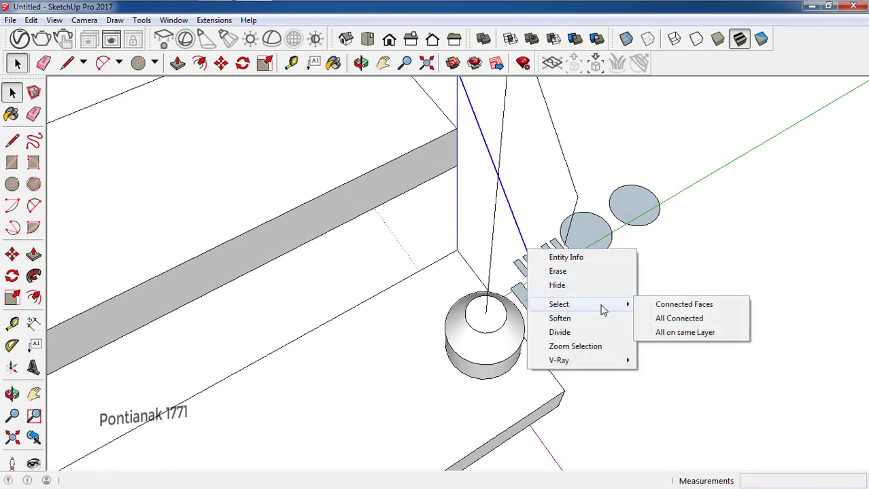
left_click(679, 318)
scroll(543, 319, "up", 2)
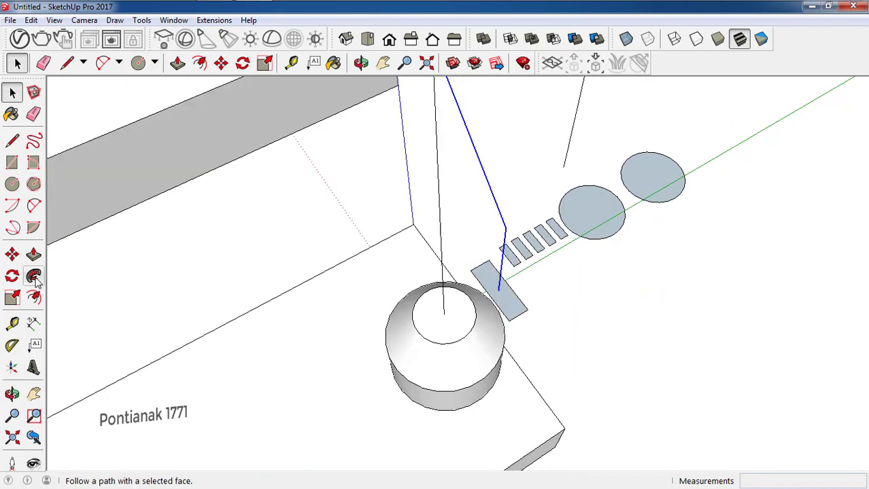
left_click(34, 276)
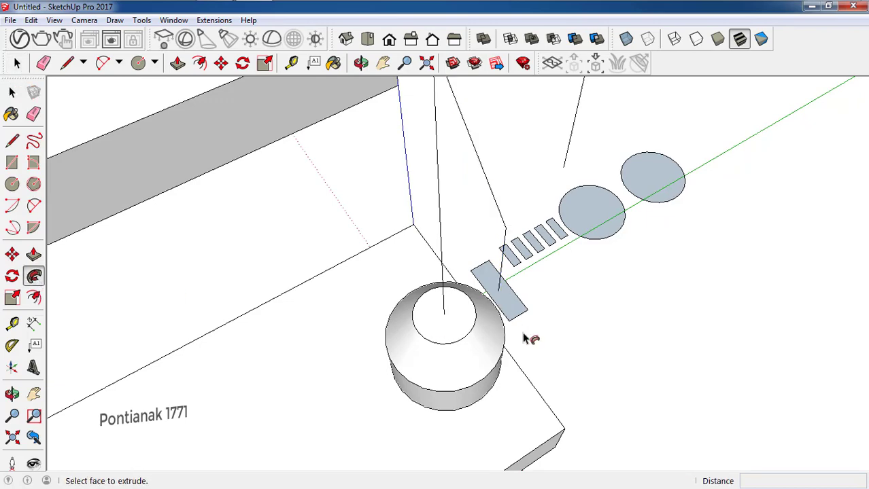
left_click(503, 308)
scroll(506, 307, "down", 1)
scroll(492, 367, "down", 1)
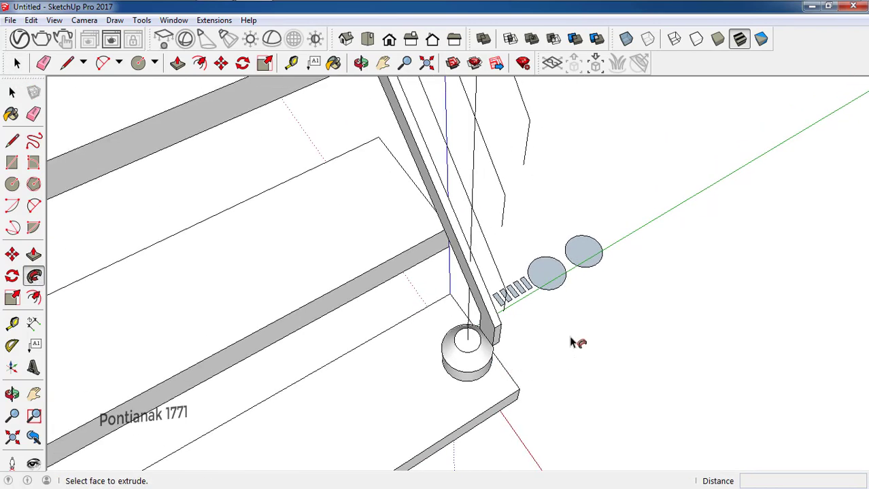
scroll(476, 350, "down", 1)
Orbit around the staircase to inspect the swept handrail bar
left_click(17, 63)
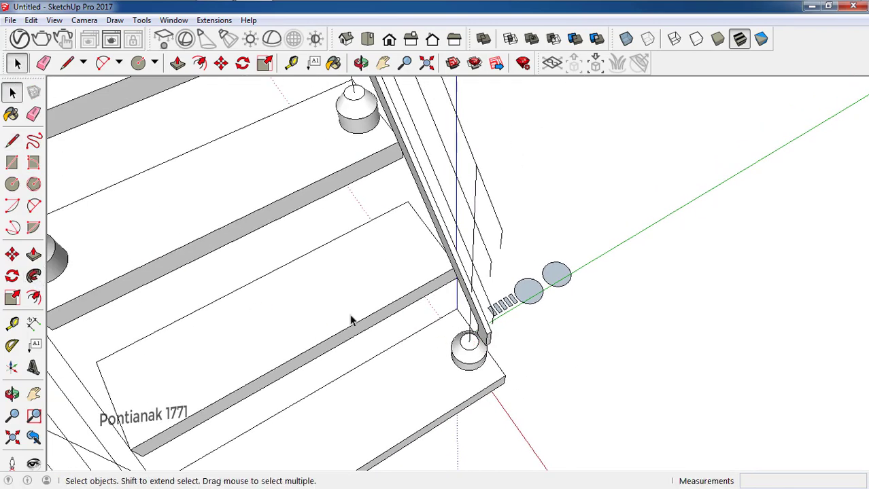
scroll(471, 345, "down", 2)
scroll(520, 349, "down", 2)
middle_click_drag(519, 348, 389, 226)
scroll(477, 311, "up", 5)
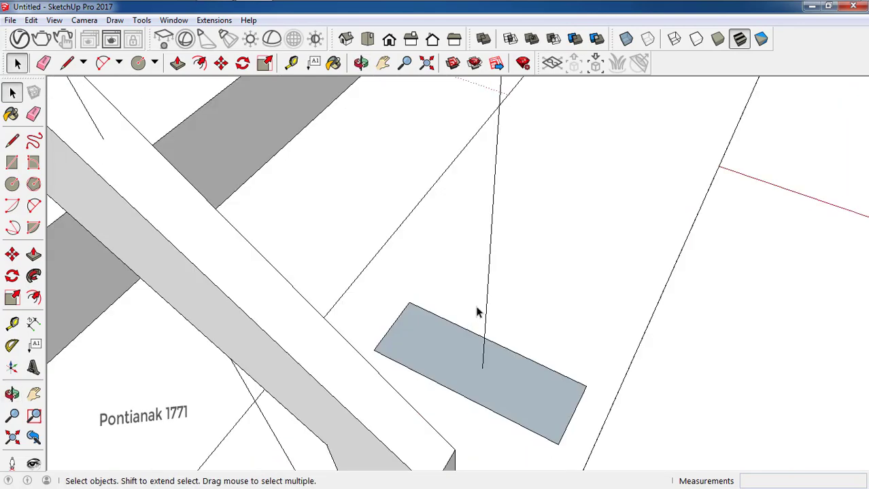
scroll(476, 279, "down", 1)
scroll(365, 305, "down", 2)
scroll(583, 360, "up", 2)
Push/pull the small rectangular profile face out into a bar
key("p")
scroll(476, 237, "up", 2)
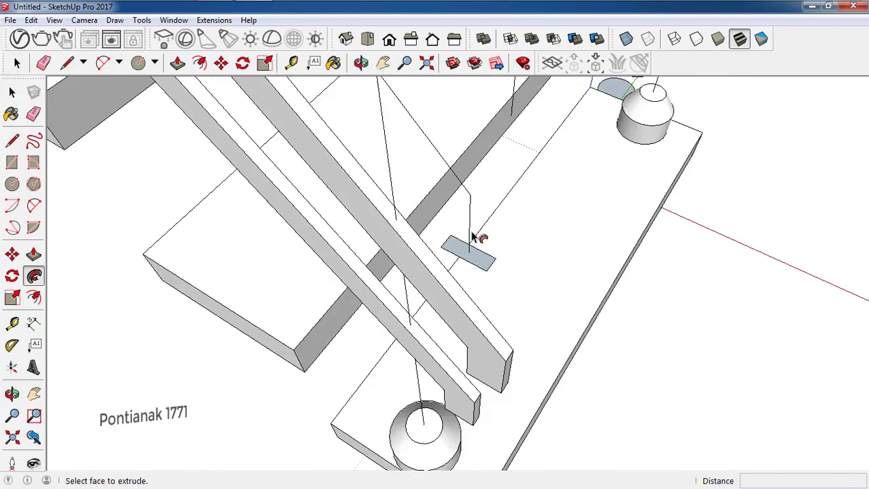
left_click(480, 250)
scroll(452, 246, "down", 3)
scroll(339, 136, "down", 2)
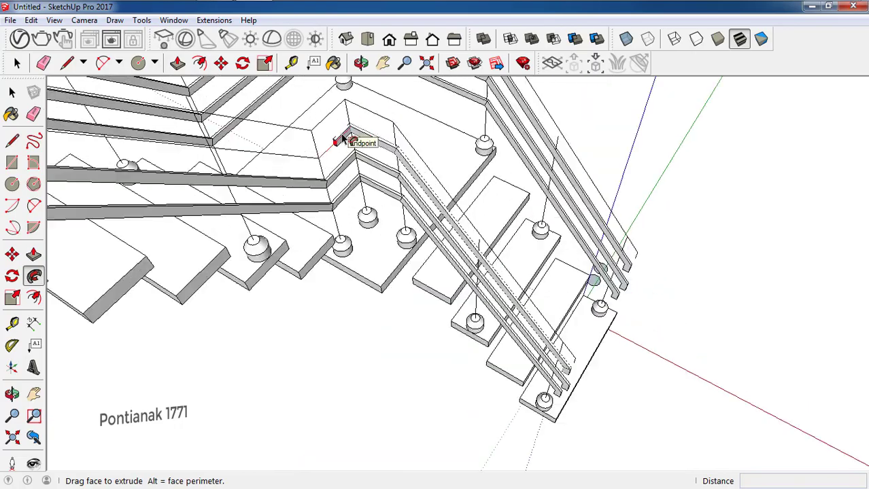
scroll(202, 164, "down", 2)
key("space")
scroll(233, 282, "up", 3)
middle_click_drag(232, 281, 277, 311)
scroll(277, 311, "down", 2)
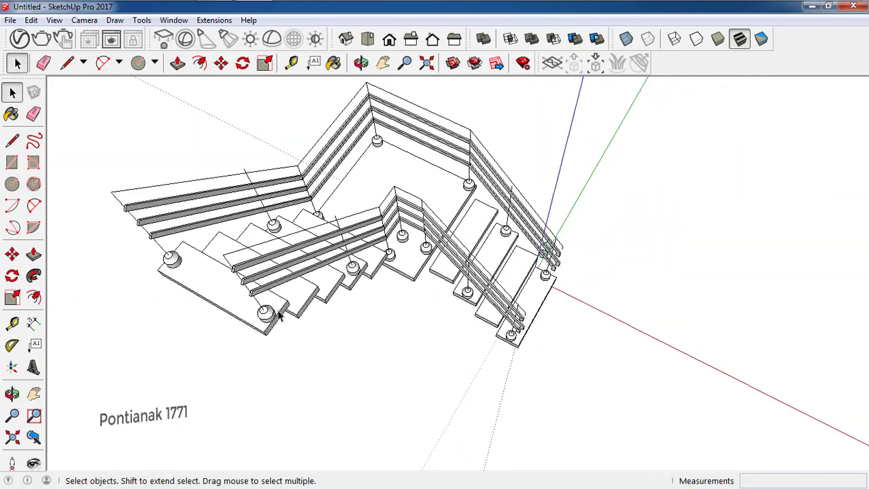
scroll(526, 272, "down", 1)
scroll(506, 275, "up", 5)
left_click(500, 280)
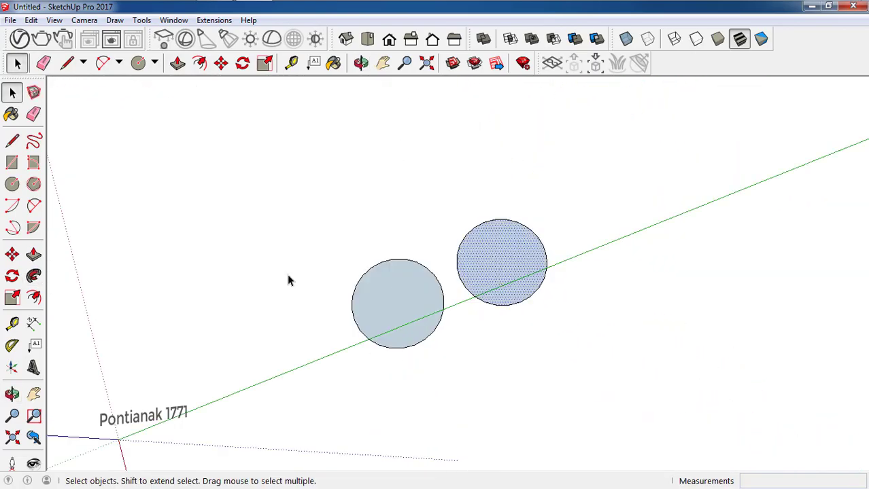
Draw a straight chord across the round handrail profile to trim off a flat base
left_click(12, 141)
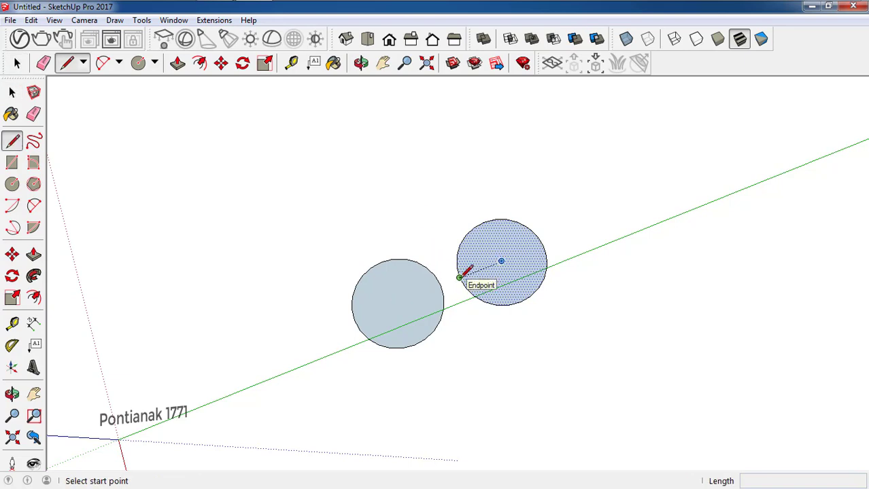
left_click(465, 288)
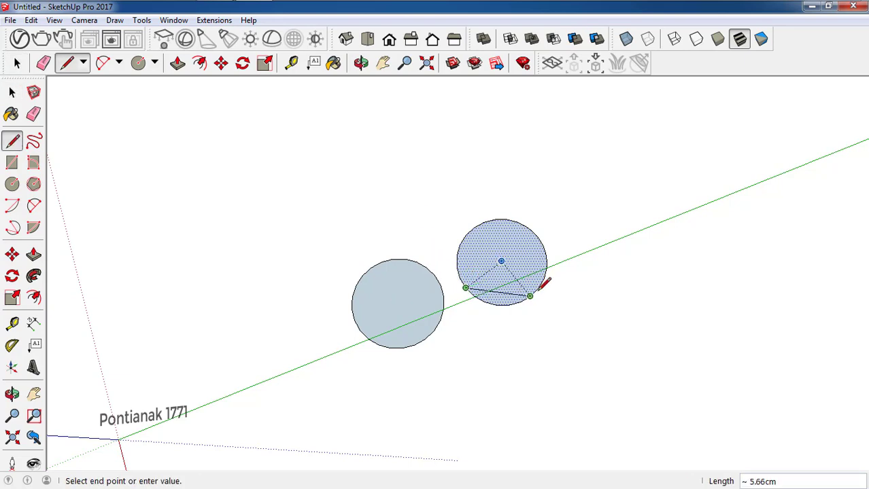
left_click(538, 288)
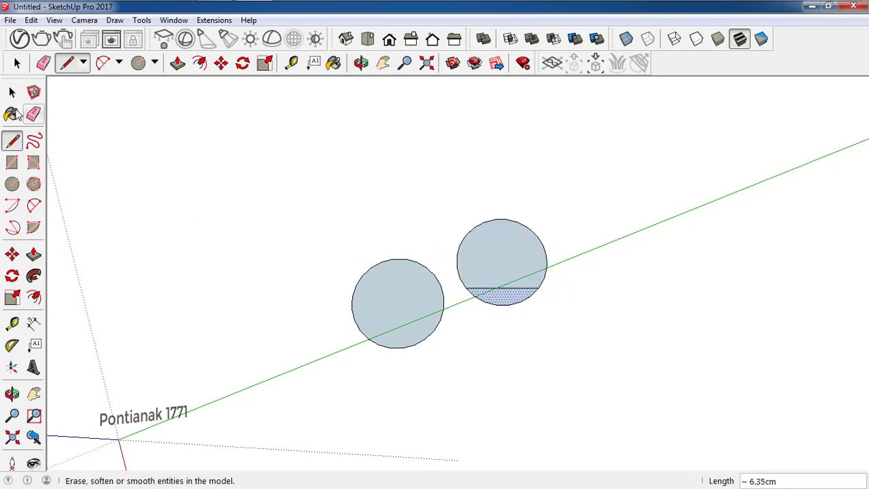
key("space")
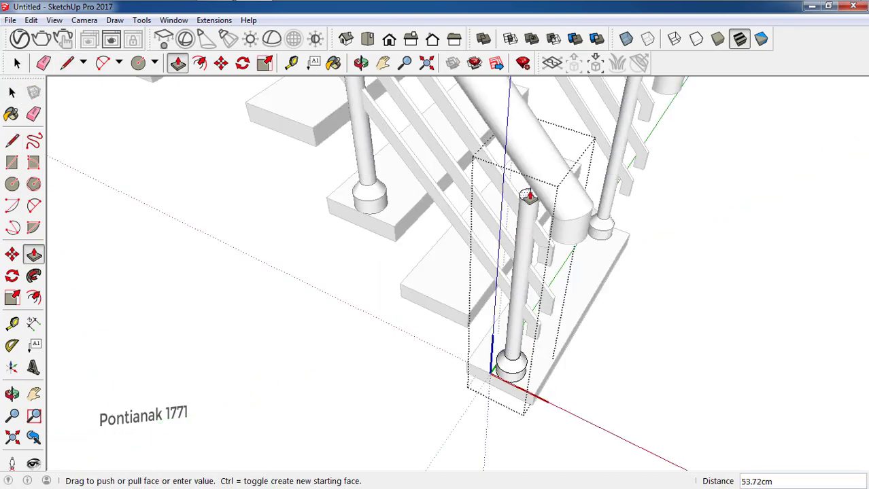
Finish extending the corner post up to the handrail, about 62.70cm
scroll(541, 201, "down", 3)
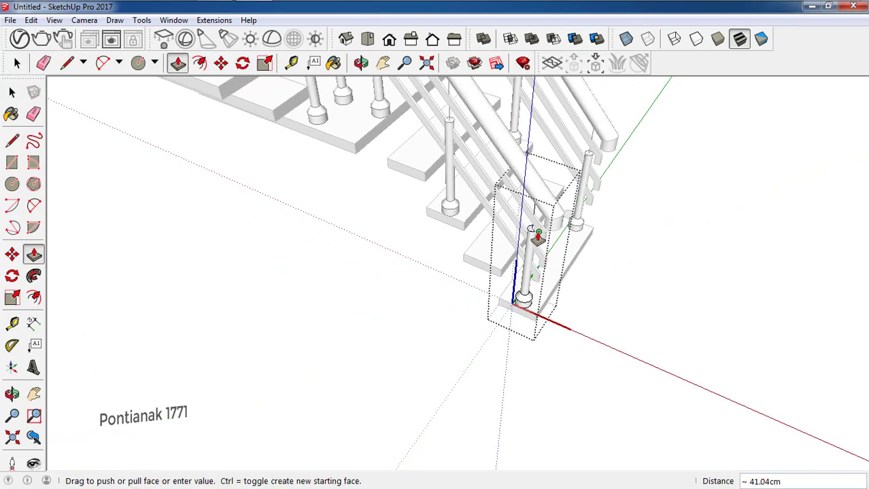
scroll(538, 211, "down", 1)
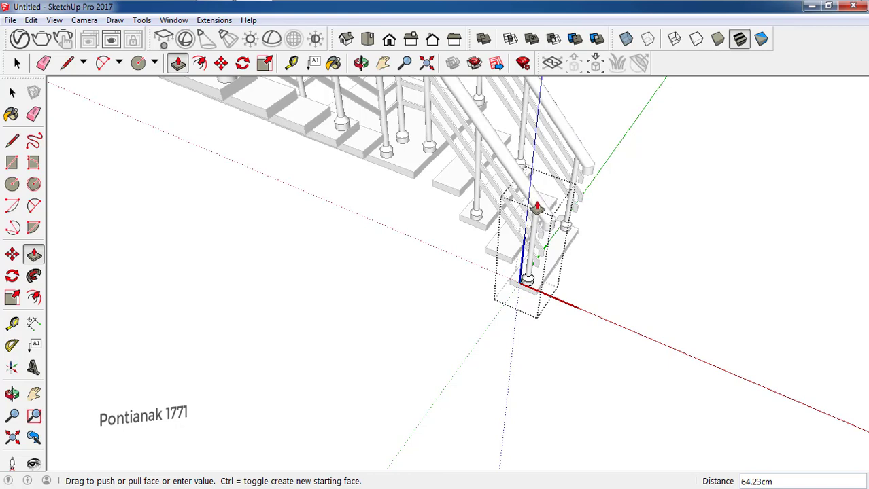
scroll(536, 207, "up", 1)
scroll(532, 205, "up", 3)
scroll(533, 209, "up", 2)
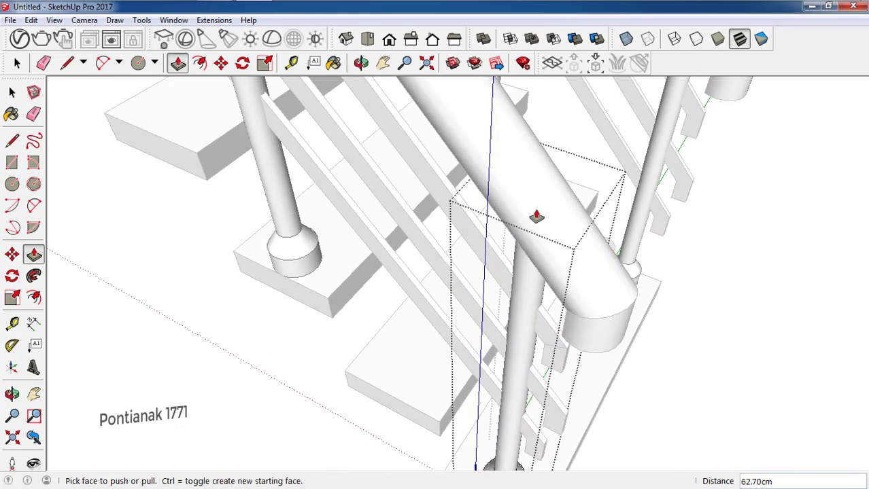
scroll(537, 299, "down", 2)
scroll(626, 369, "down", 3)
scroll(657, 399, "down", 2)
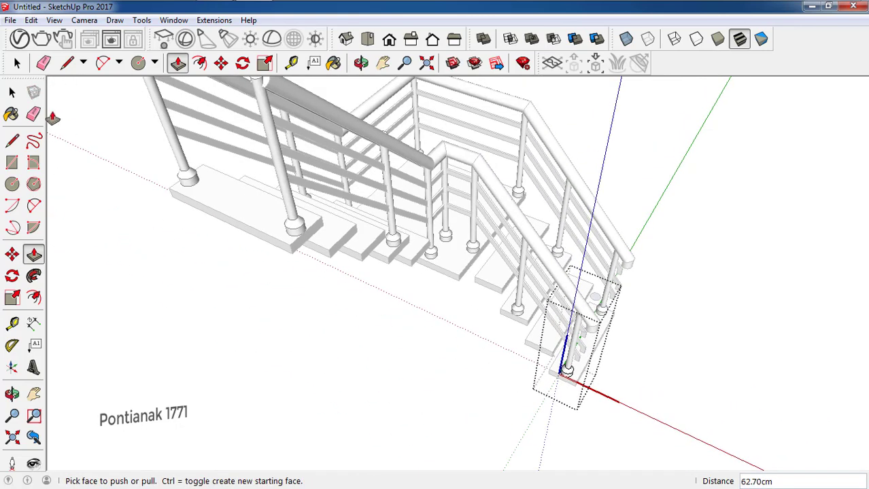
left_click(15, 90)
mouse_move(284, 290)
middle_mouse_down()
mouse_move(571, 395)
mouse_move(268, 343)
mouse_move(549, 332)
mouse_move(458, 284)
mouse_move(567, 379)
middle_mouse_up()
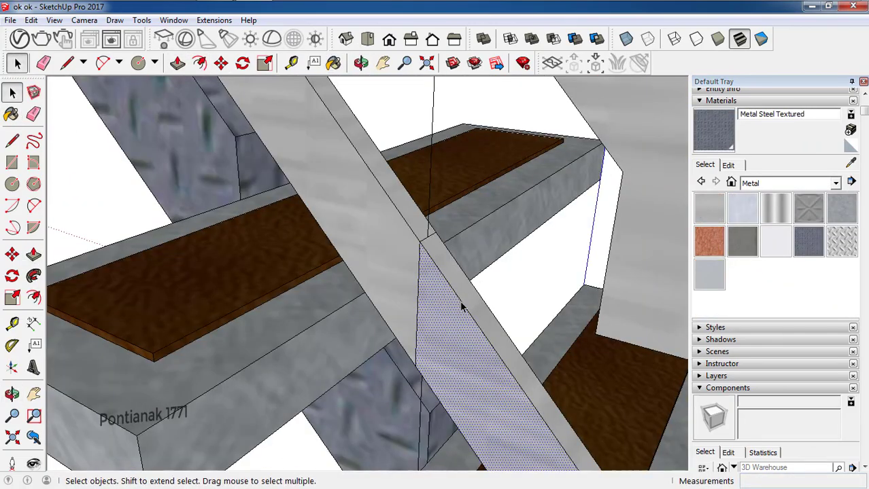
Select the grey beam's edge and begin a line along it
left_click(461, 307)
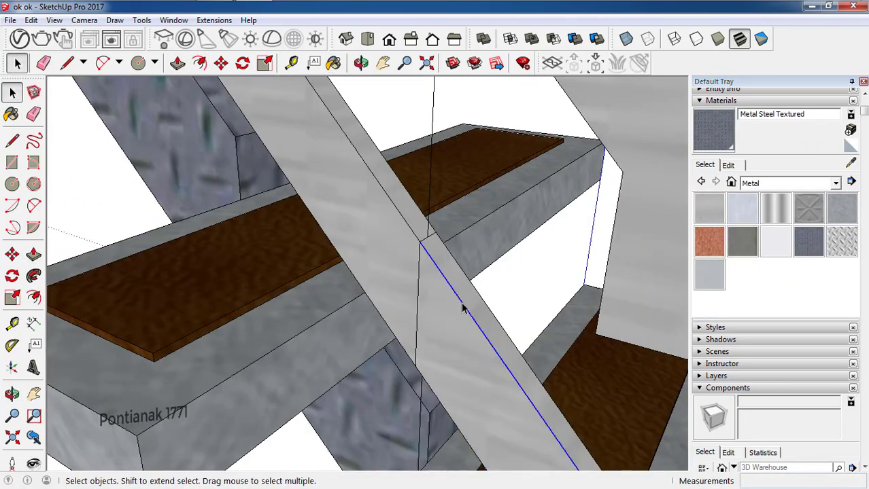
key("l")
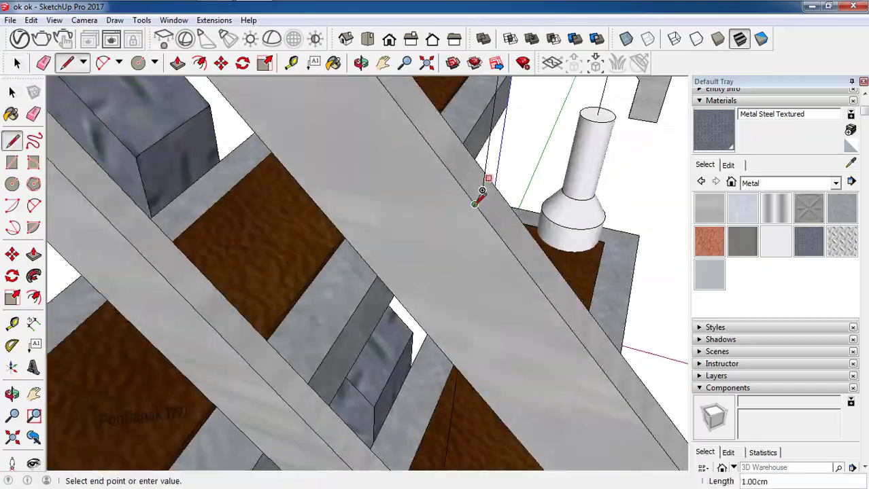
left_click(488, 215)
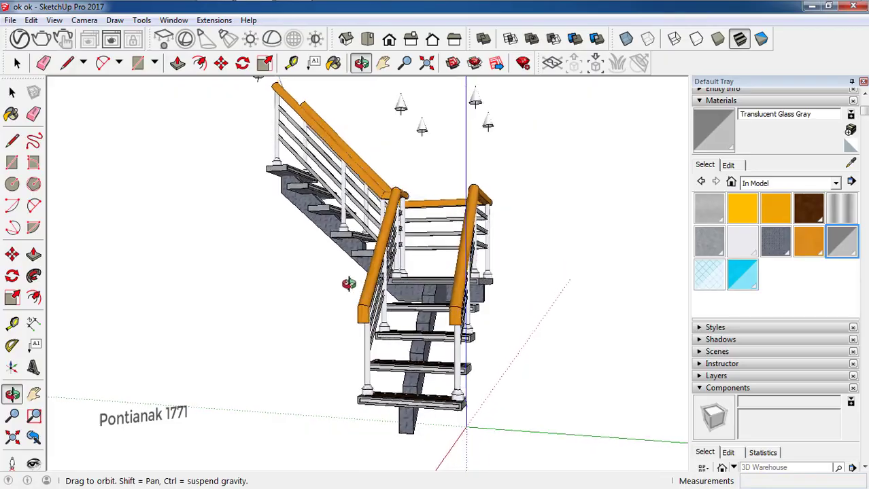
mouse_move(349, 282)
left_mouse_down()
mouse_move(252, 258)
mouse_move(153, 312)
mouse_move(105, 307)
mouse_move(112, 327)
mouse_move(166, 325)
left_mouse_up()
Render the staircase in V-Ray as an 800 x 450 image and close the finished progress window
left_click(494, 62)
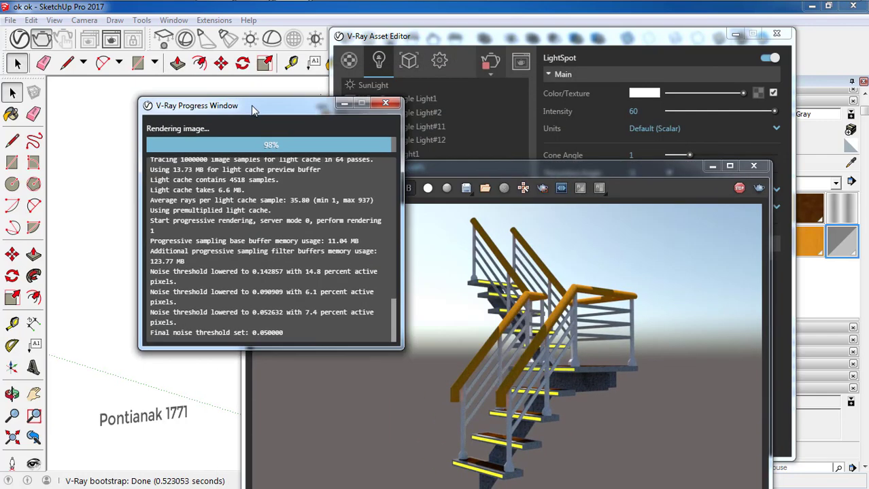
left_click(385, 103)
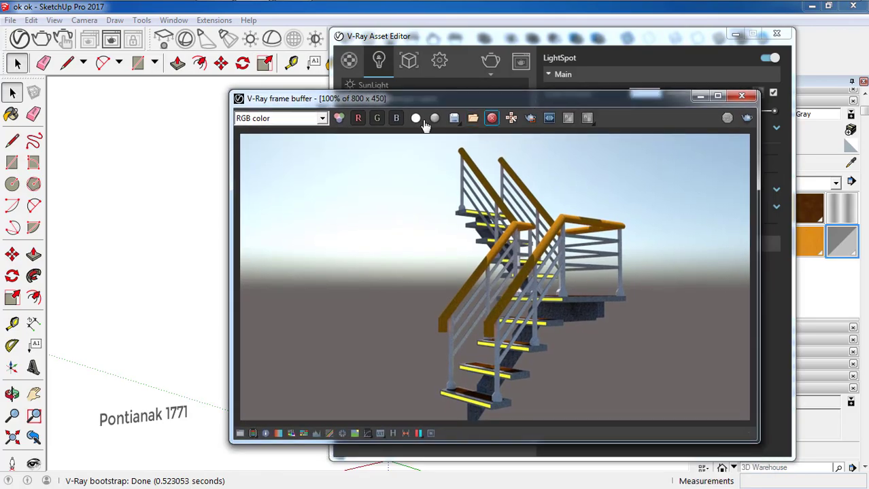